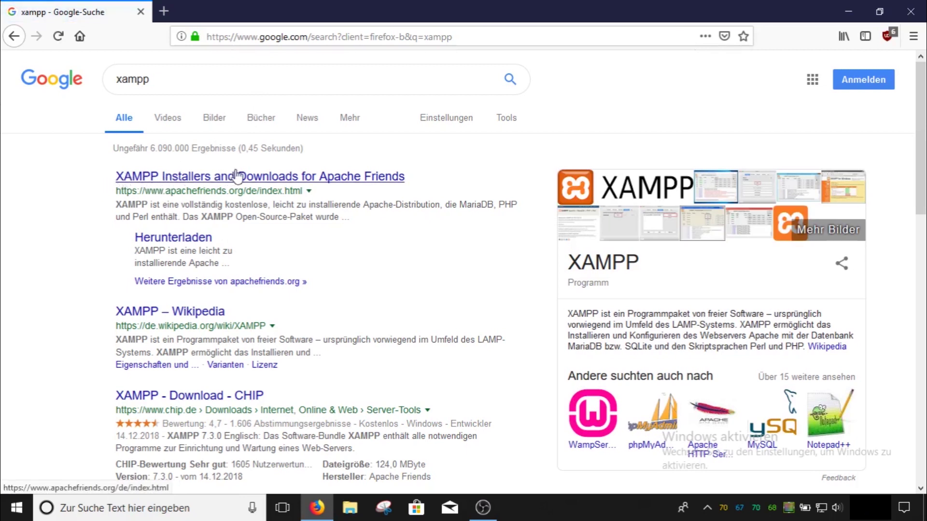
Download the XAMPP 7.3.0 Windows installer (124 MB) from the Apache Friends site
{"action": "left_click", "coordinate": [365, 181]}
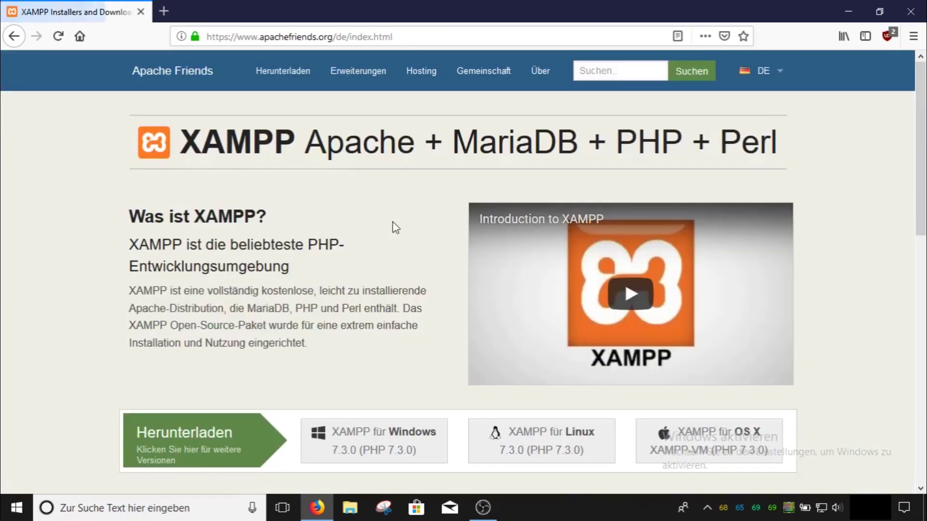
{"action": "scroll", "coordinate": [396, 228], "scroll_direction": "down", "scroll_amount": 3}
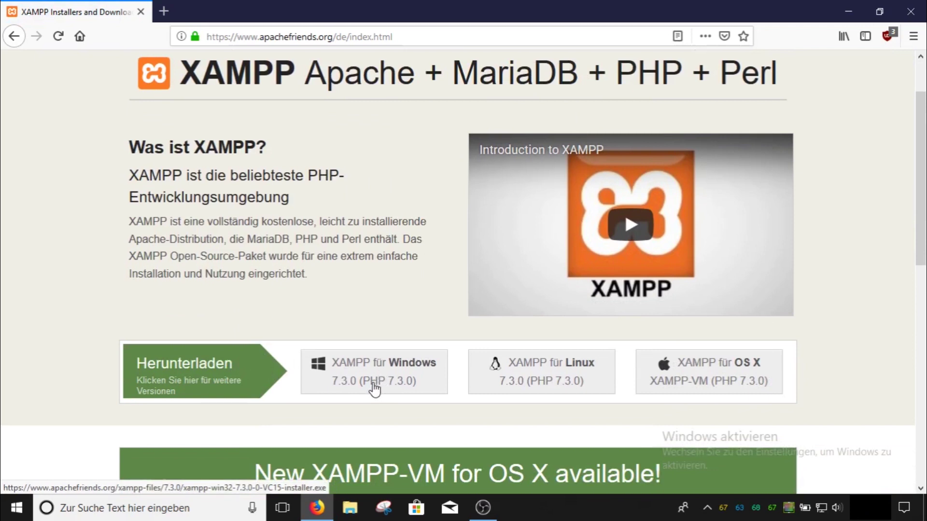
{"action": "left_click", "coordinate": [375, 386]}
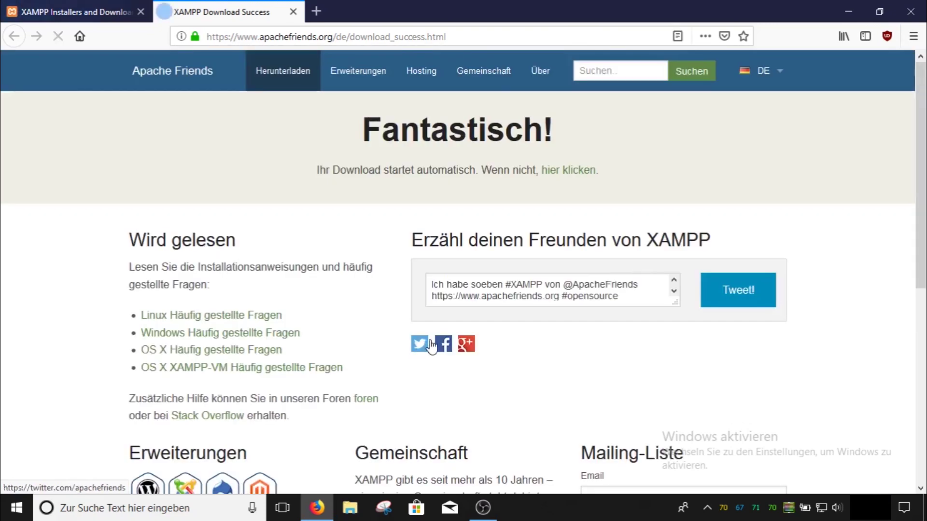
{"action": "left_click", "coordinate": [492, 241]}
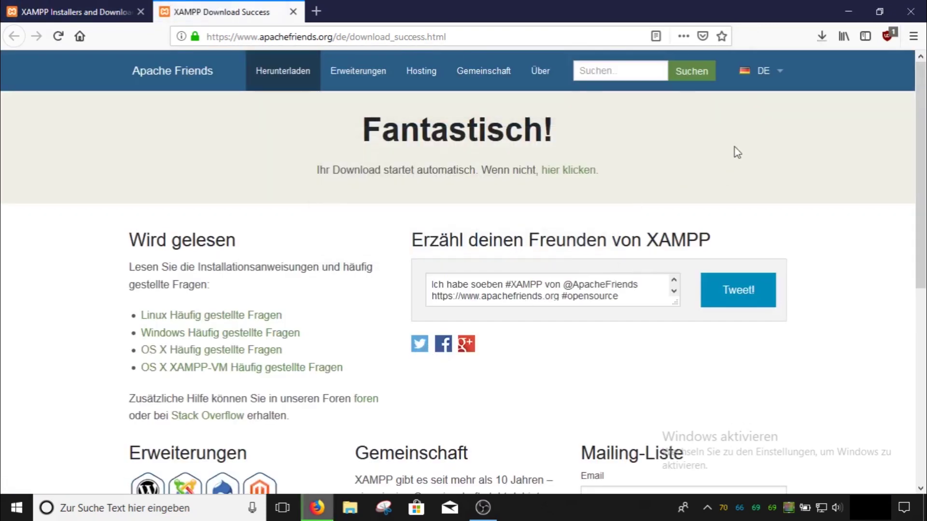
{"action": "left_click", "coordinate": [820, 38]}
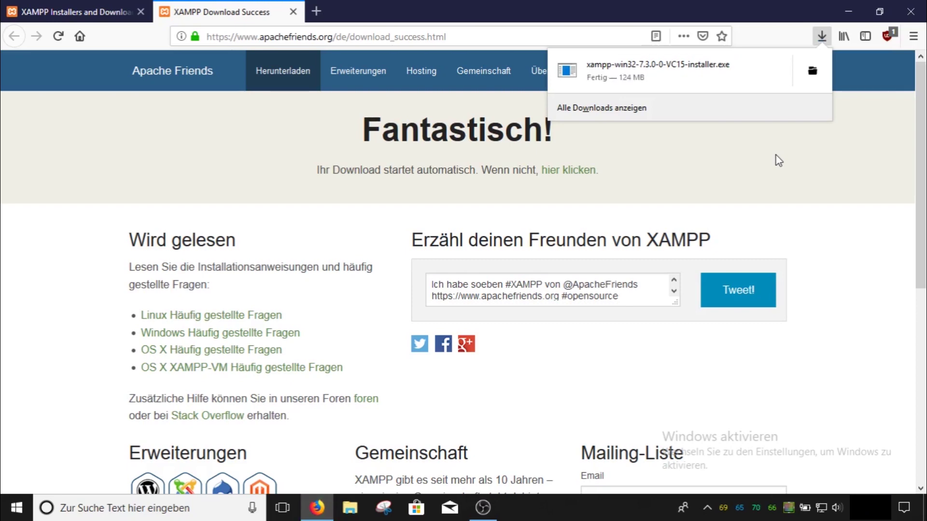
Launch the downloaded XAMPP installer and get past the UAC warning to component selection
{"action": "left_click", "coordinate": [812, 70]}
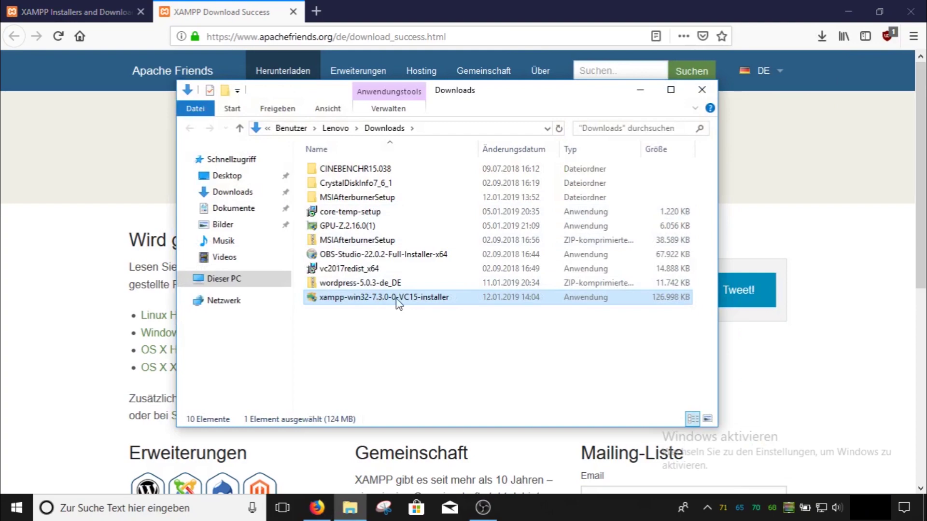
{"action": "double_click", "coordinate": [378, 299]}
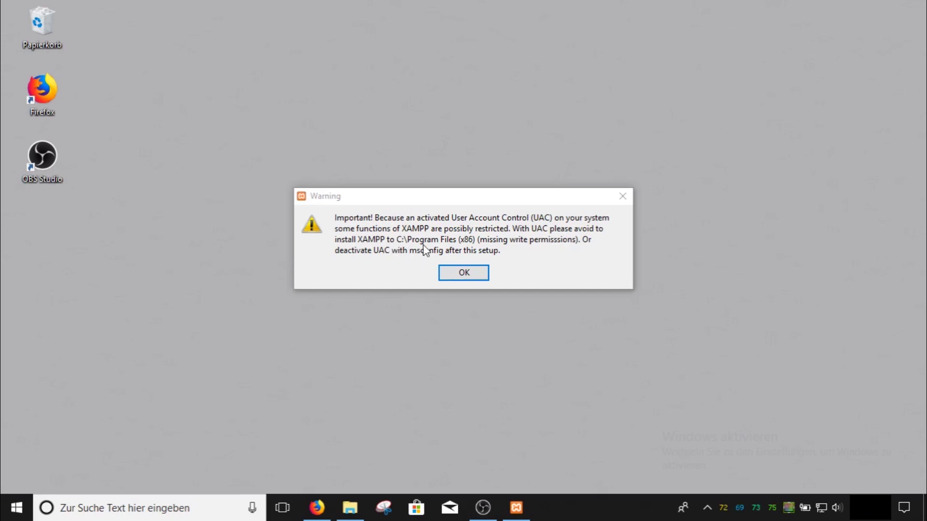
{"action": "left_click", "coordinate": [465, 273]}
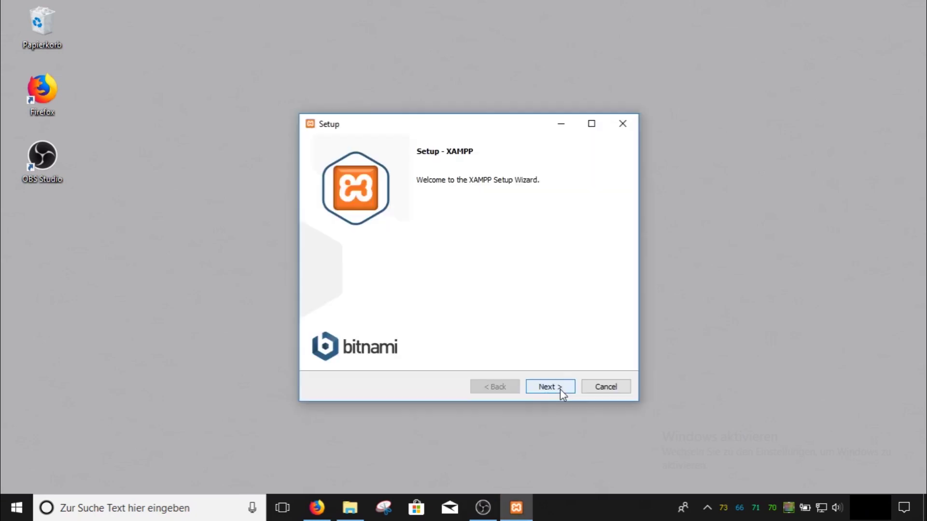
{"action": "left_click", "coordinate": [559, 388]}
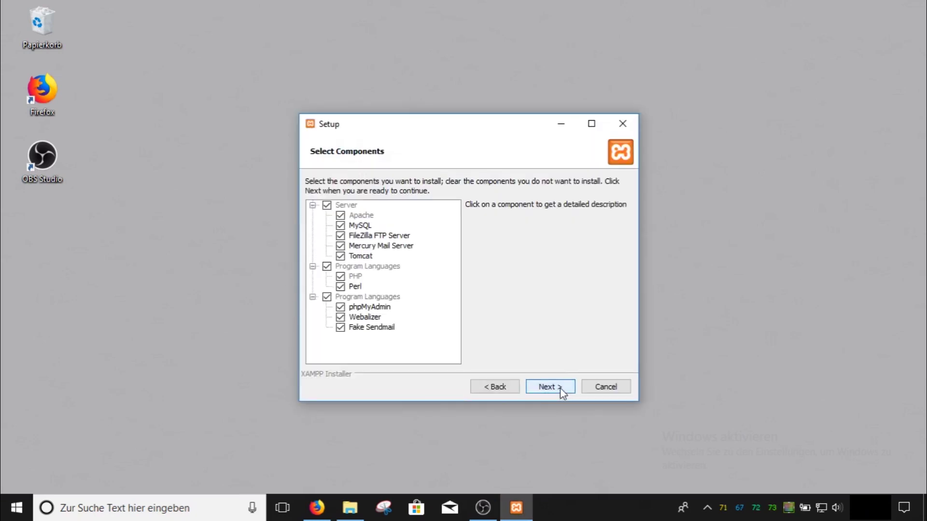
Deselect FileZilla, Mercury, Tomcat, Perl and Fake Sendmail, keeping Apache, MySQL, PHP, phpMyAdmin and Webalizer
{"action": "left_click", "coordinate": [340, 256]}
{"action": "left_click", "coordinate": [340, 287]}
{"action": "left_click", "coordinate": [340, 316]}
{"action": "left_click", "coordinate": [340, 326]}
{"action": "left_click", "coordinate": [340, 245]}
{"action": "left_click", "coordinate": [340, 235]}
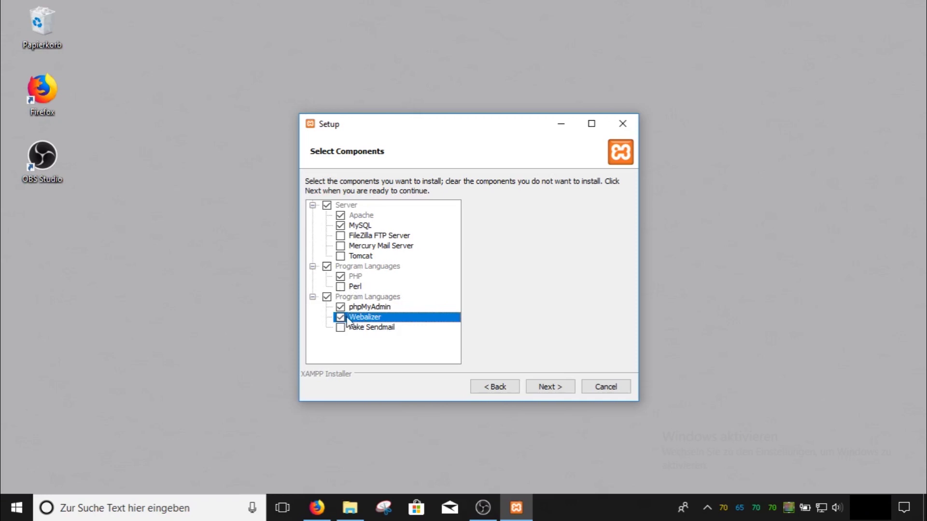
{"action": "left_click", "coordinate": [560, 388]}
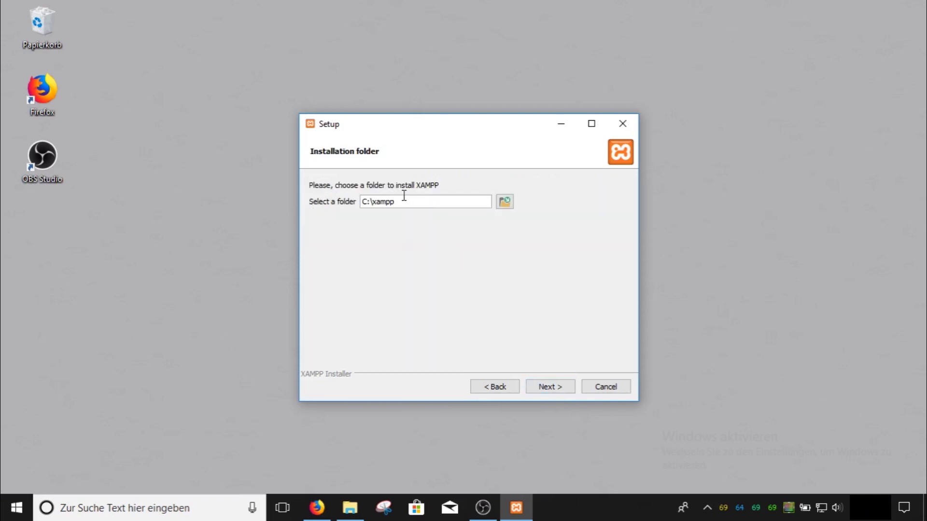
Keep C:\xampp as the installation folder
{"action": "left_click_drag", "start_coordinate": [410, 201], "coordinate": [371, 208]}
{"action": "left_click_drag", "start_coordinate": [375, 209], "coordinate": [361, 219]}
{"action": "left_click", "coordinate": [400, 207]}
{"action": "left_click", "coordinate": [553, 385]}
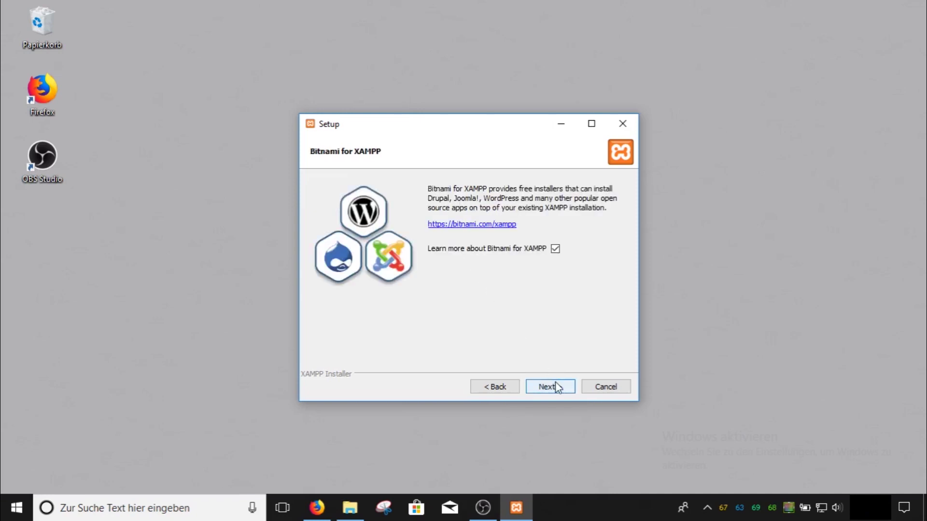
Opt out of 'Learn more about Bitnami', install XAMPP and finish setup with the Control Panel launching
{"action": "left_click", "coordinate": [555, 249]}
{"action": "left_click", "coordinate": [555, 386]}
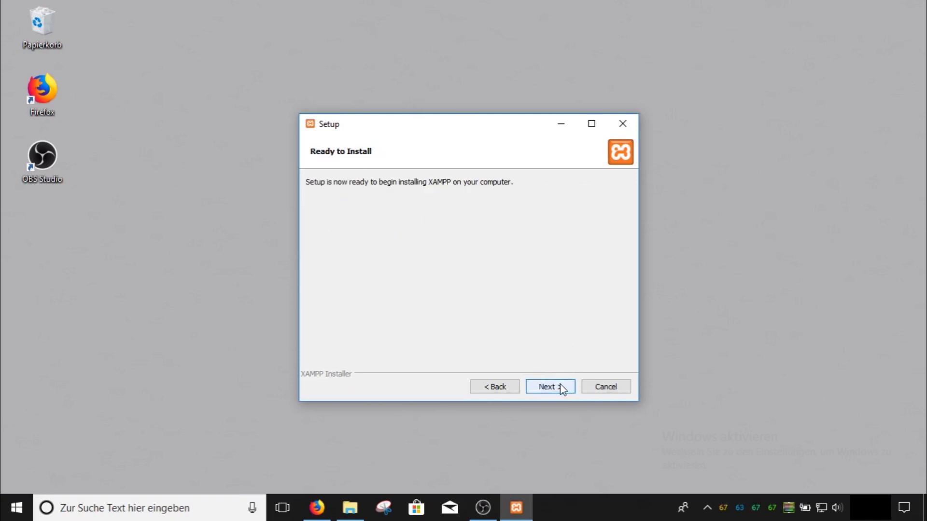
{"action": "left_click", "coordinate": [561, 388]}
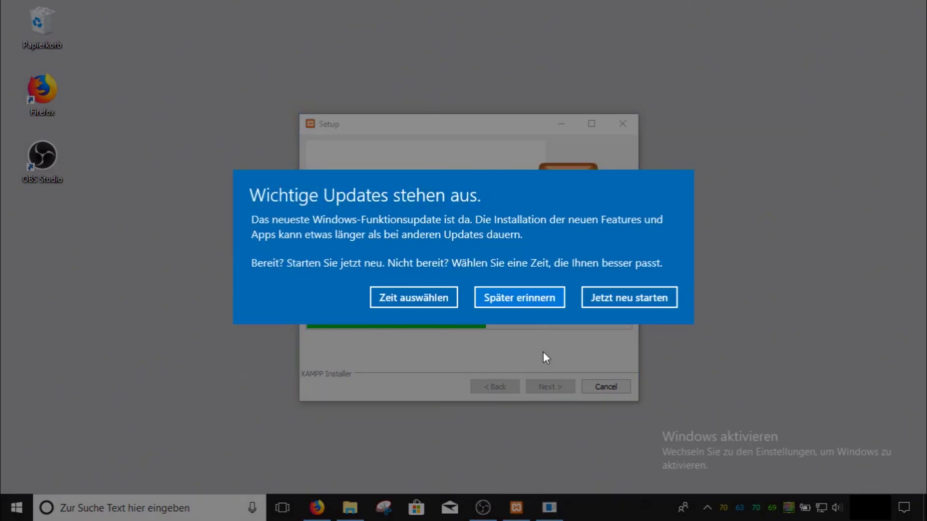
{"action": "key", "text": "Escape"}
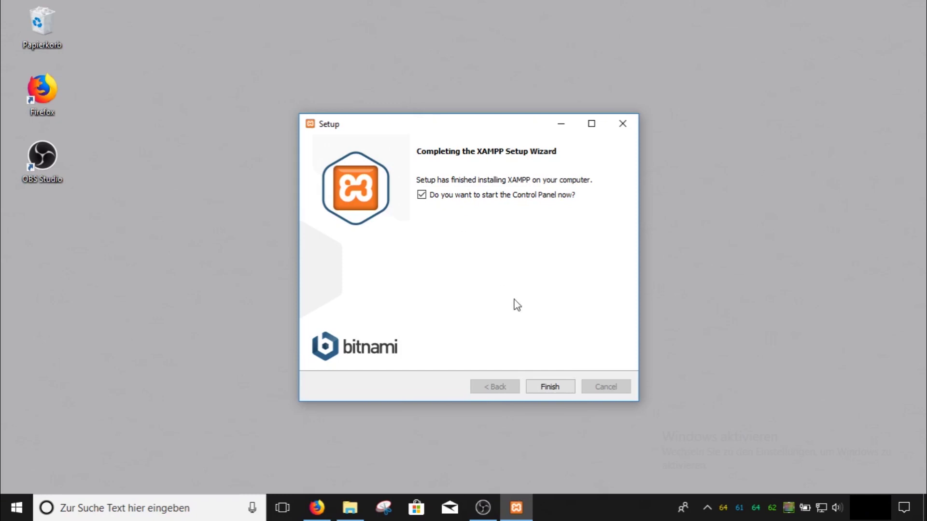
{"action": "left_click", "coordinate": [552, 387]}
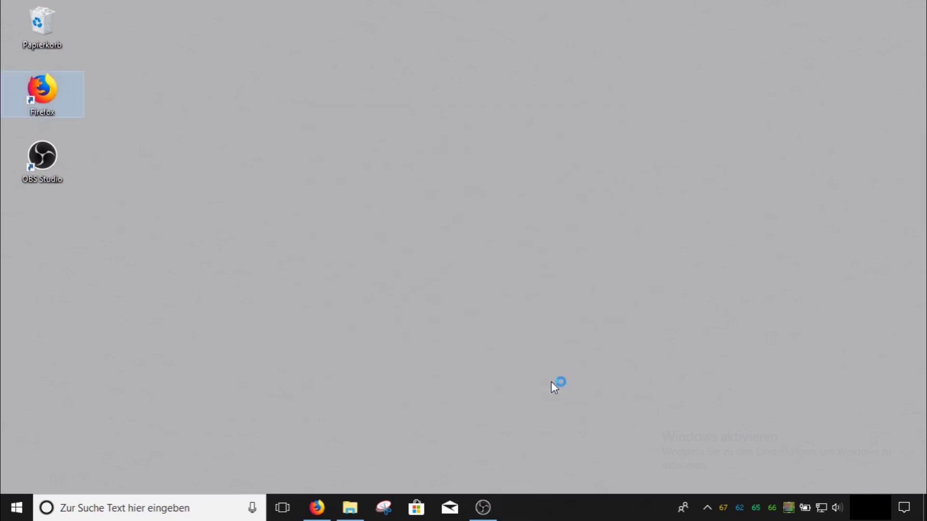
Keep German as the Control Panel language, then start Apache and MySQL
{"action": "left_click", "coordinate": [173, 504]}
{"action": "left_click", "coordinate": [354, 409]}
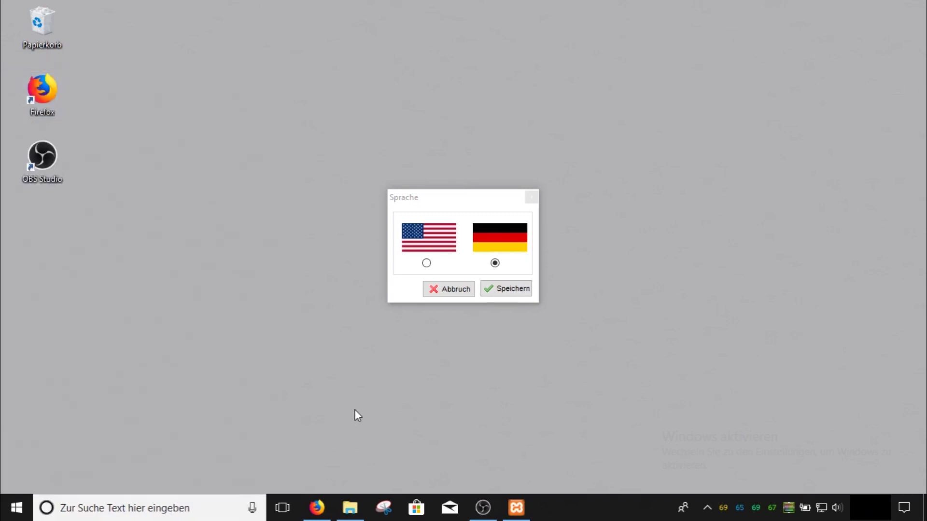
{"action": "left_click", "coordinate": [514, 293]}
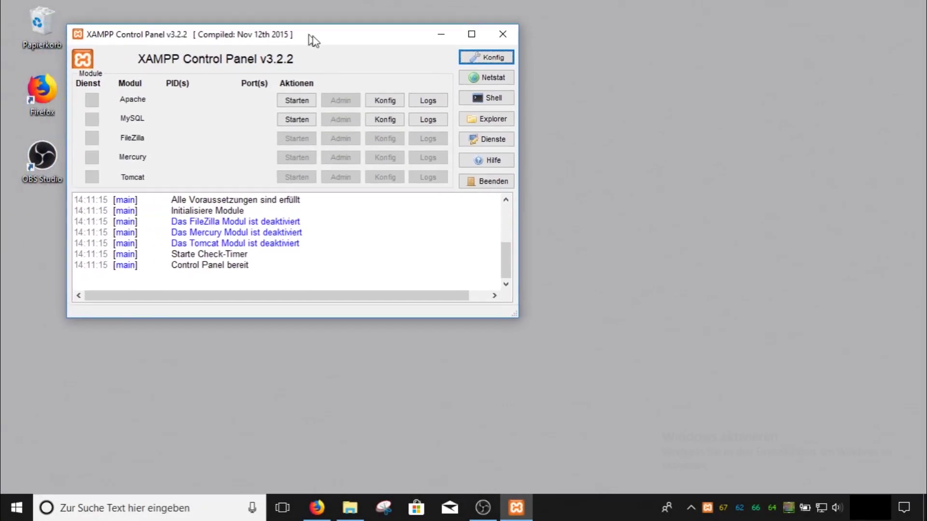
{"action": "left_click_drag", "start_coordinate": [313, 40], "coordinate": [471, 85]}
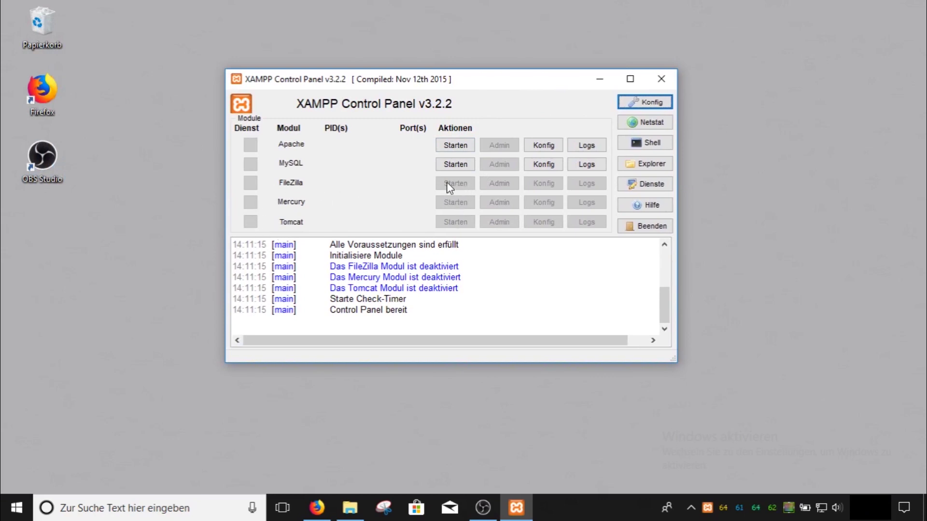
{"action": "left_click", "coordinate": [463, 149]}
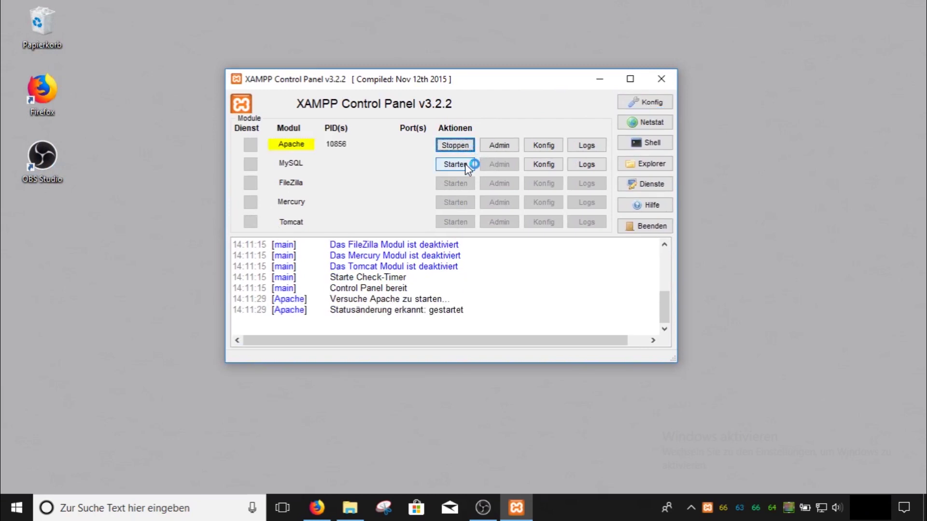
{"action": "left_click", "coordinate": [465, 164]}
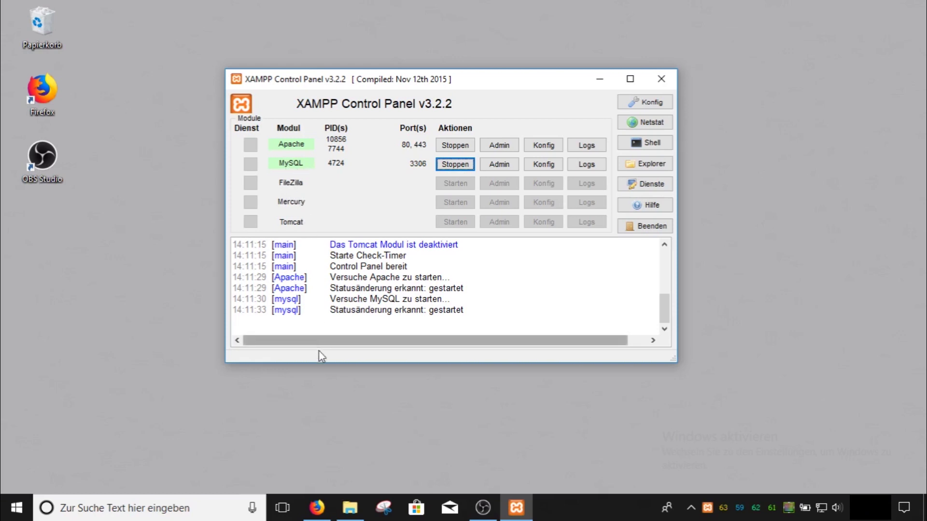
Search the web for 'wordpress' in a new Firefox tab
{"action": "left_click", "coordinate": [320, 509]}
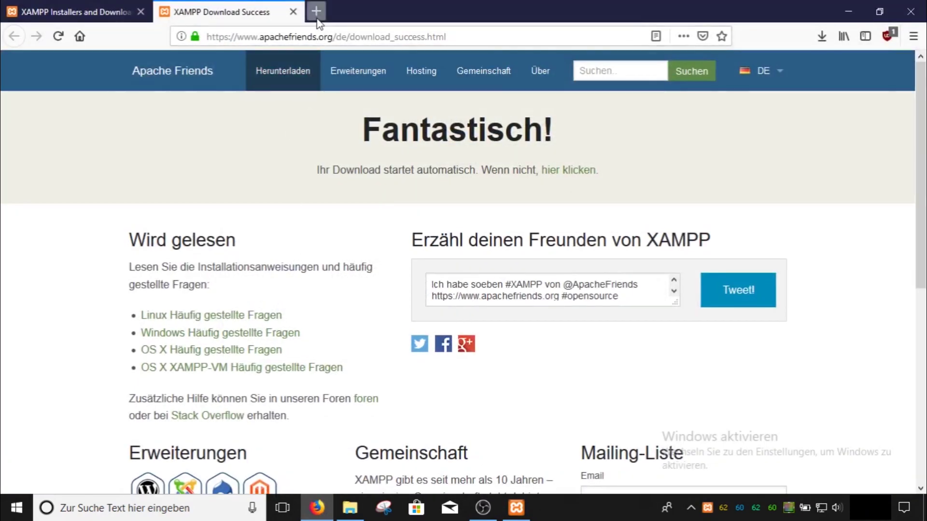
{"action": "left_click", "coordinate": [317, 11]}
{"action": "left_click", "coordinate": [290, 94]}
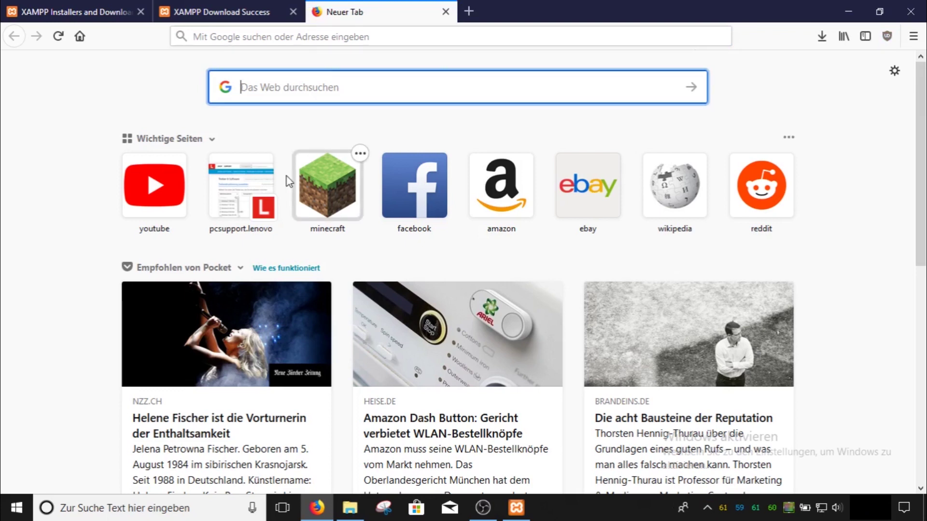
{"action": "type", "text": "wordpress"}
{"action": "key", "text": "Return"}
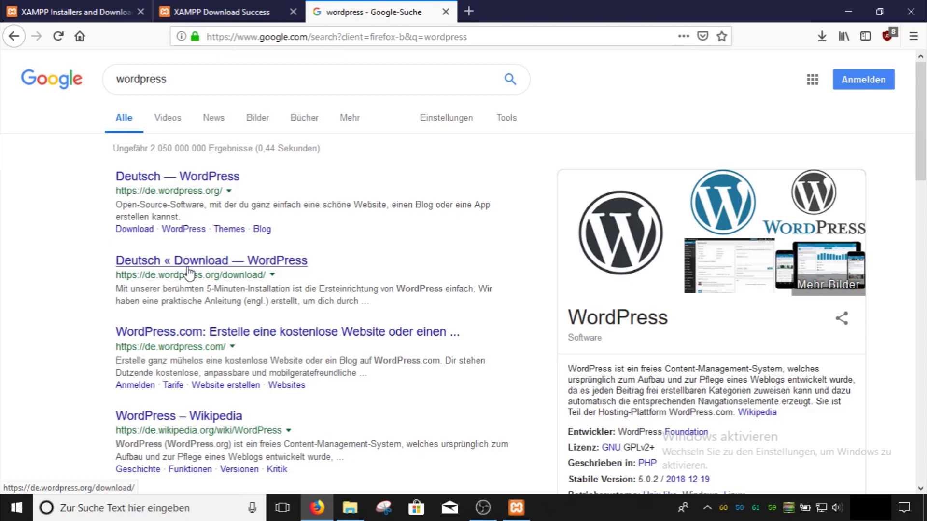
Save the German WordPress 5.0.3 zip, then close the download and search tabs
{"action": "right_click", "coordinate": [190, 265]}
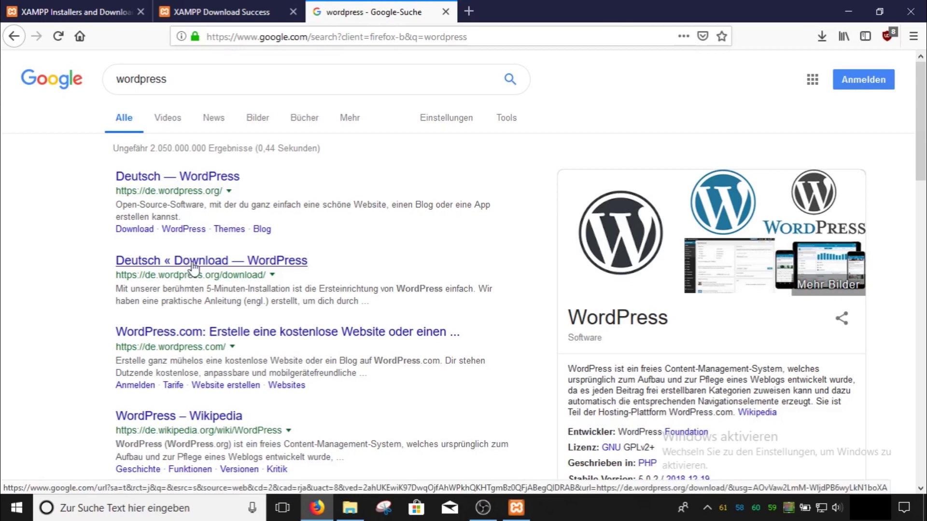
{"action": "left_click", "coordinate": [257, 273]}
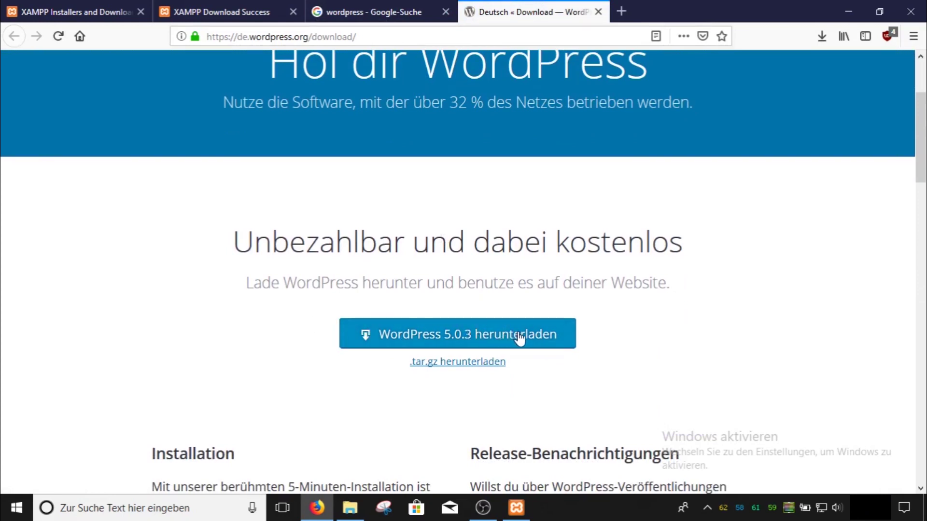
{"action": "left_click", "coordinate": [534, 337]}
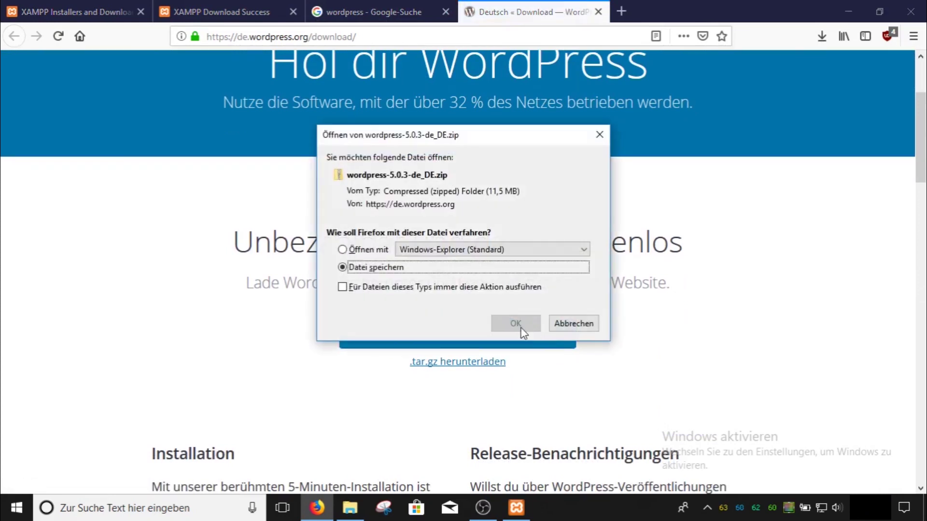
{"action": "left_click", "coordinate": [516, 322]}
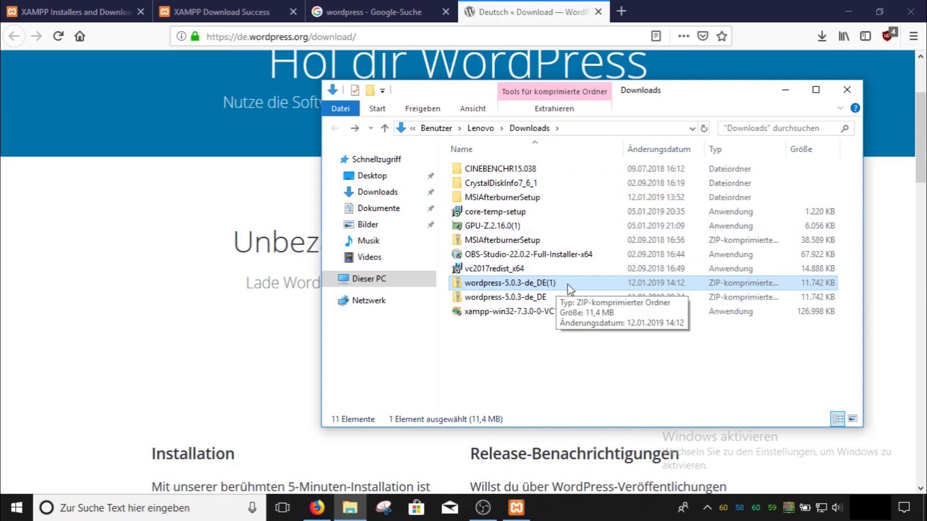
{"action": "left_click", "coordinate": [598, 12]}
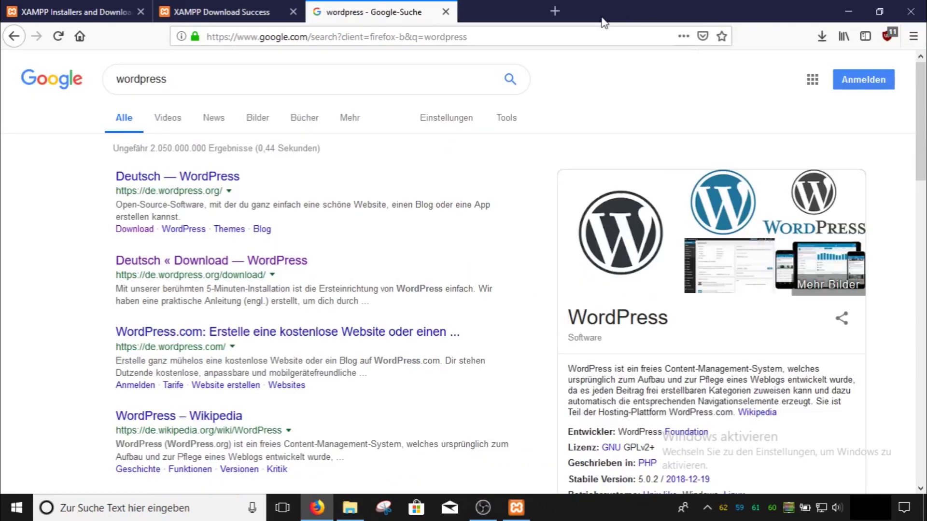
{"action": "left_click", "coordinate": [445, 12]}
{"action": "left_click", "coordinate": [282, 37]}
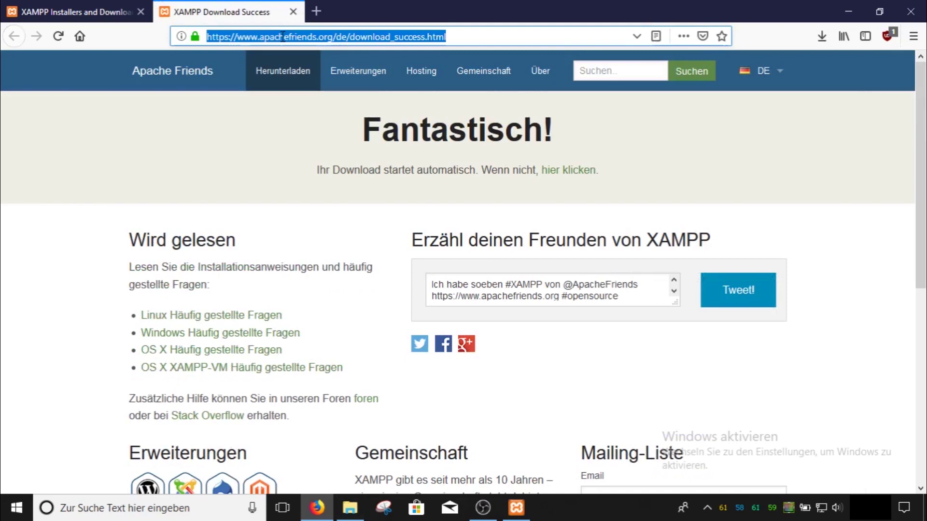
Load localhost and open phpMyAdmin, checking the root localhost account's privileges under Benutzerkonten
{"action": "type", "text": "loc"}
{"action": "type", "text": "alhost"}
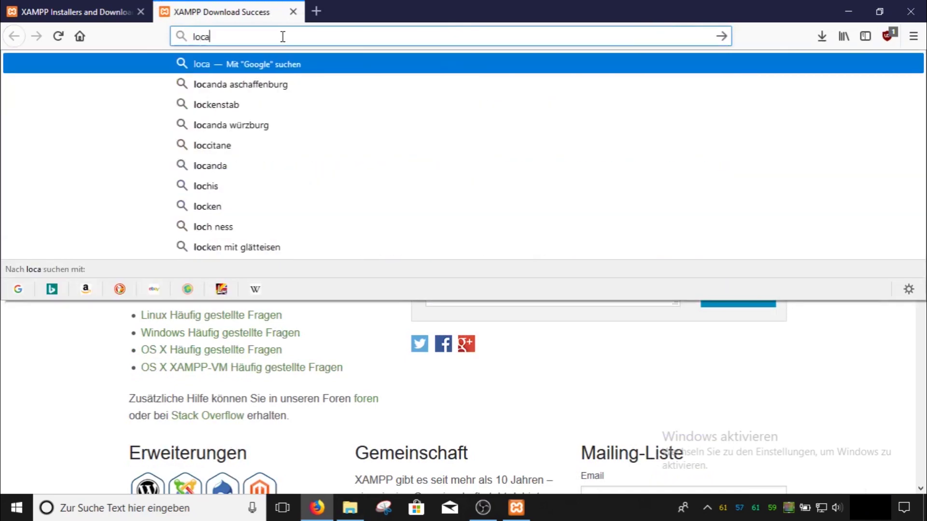
{"action": "key", "text": "Return"}
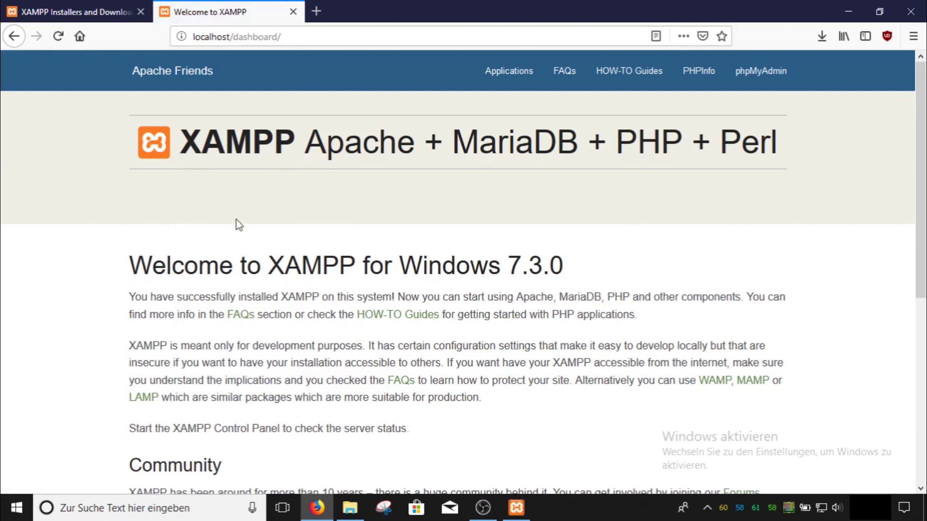
{"action": "left_click", "coordinate": [778, 77]}
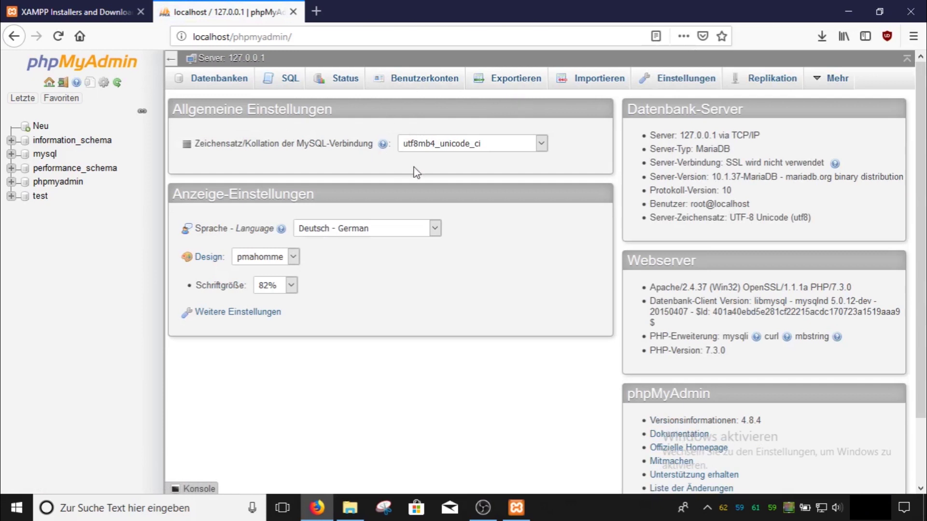
{"action": "left_click", "coordinate": [424, 92]}
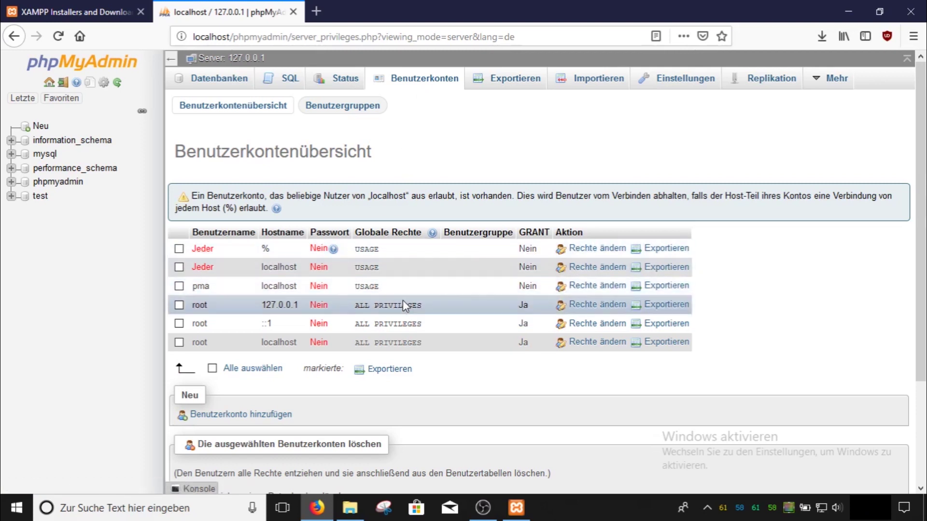
{"action": "left_click", "coordinate": [612, 342]}
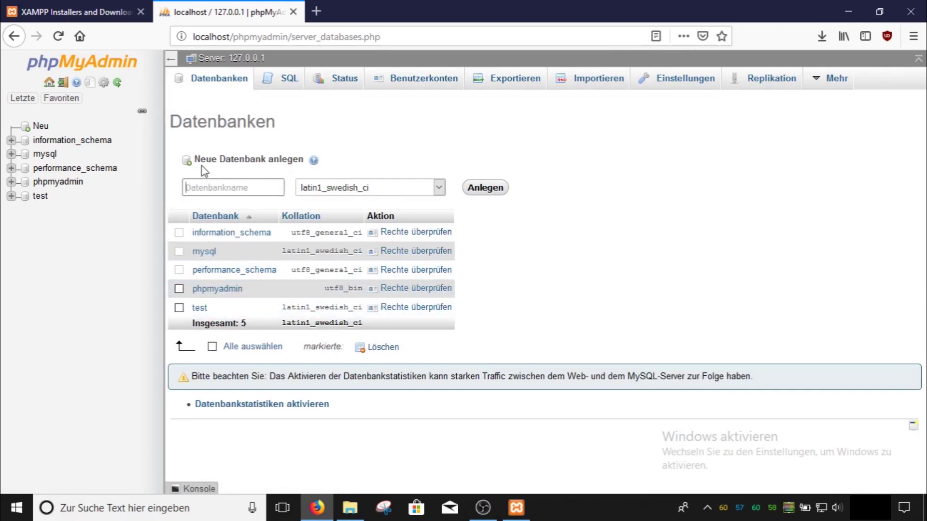
Enter 'wordpress' as the new database name with utf8_general_ci collation
{"action": "type", "text": "wordpress"}
{"action": "left_click", "coordinate": [418, 191]}
{"action": "scroll", "coordinate": [395, 292], "scroll_direction": "down", "scroll_amount": 5}
{"action": "scroll", "coordinate": [395, 292], "scroll_direction": "down", "scroll_amount": 20}
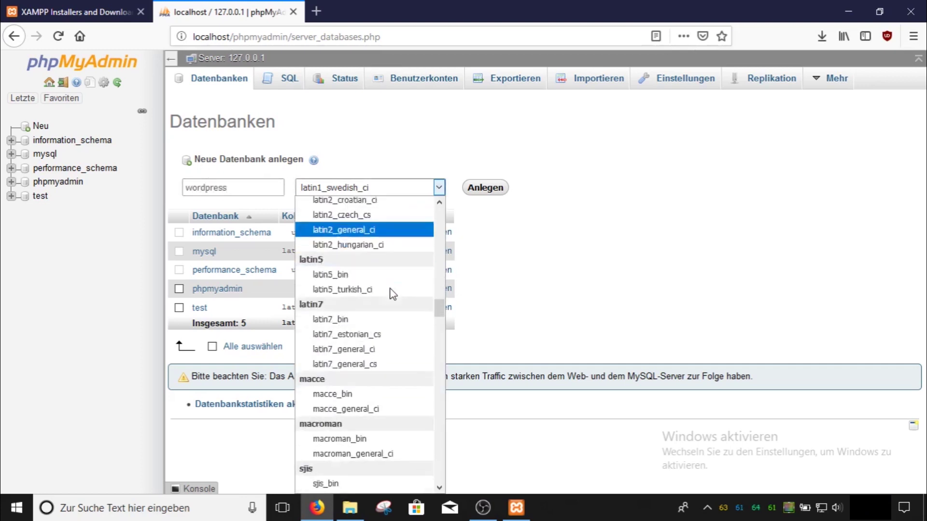
{"action": "scroll", "coordinate": [384, 321], "scroll_direction": "up", "scroll_amount": 20}
{"action": "scroll", "coordinate": [359, 324], "scroll_direction": "up", "scroll_amount": 20}
{"action": "scroll", "coordinate": [363, 326], "scroll_direction": "down", "scroll_amount": 20}
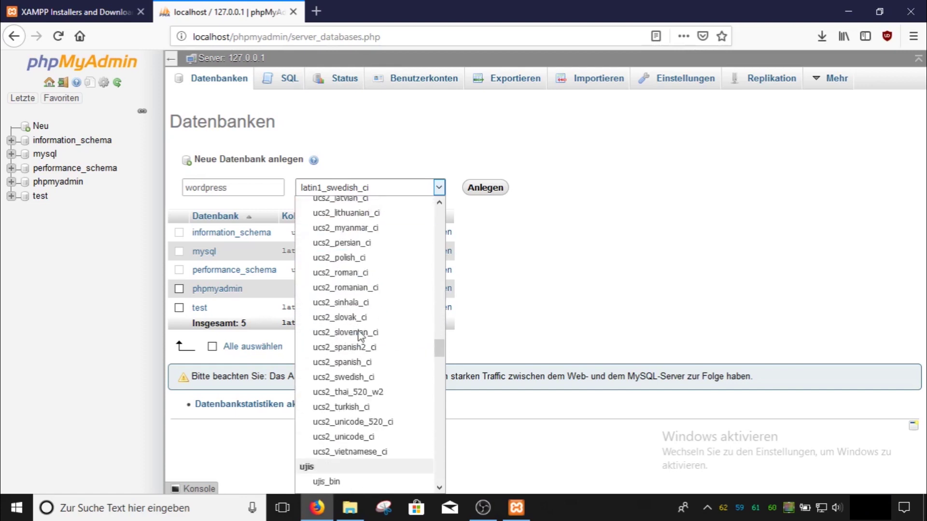
{"action": "scroll", "coordinate": [366, 314], "scroll_direction": "down", "scroll_amount": 20}
{"action": "scroll", "coordinate": [381, 249], "scroll_direction": "up", "scroll_amount": 1}
{"action": "scroll", "coordinate": [382, 248], "scroll_direction": "up", "scroll_amount": 1}
{"action": "left_click", "coordinate": [374, 271]}
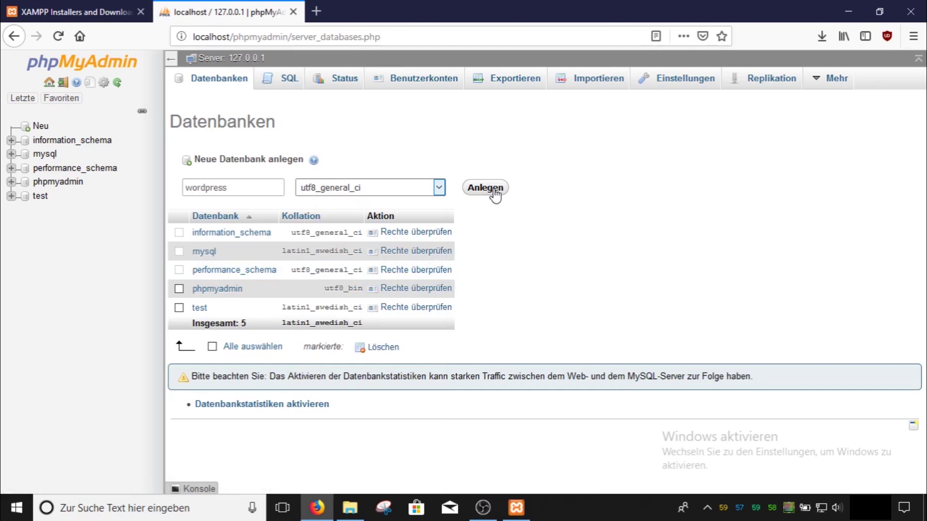
Create the database, then open the wordpress-5.0.3-de_DE(1) zip from Downloads
{"action": "left_click", "coordinate": [485, 188]}
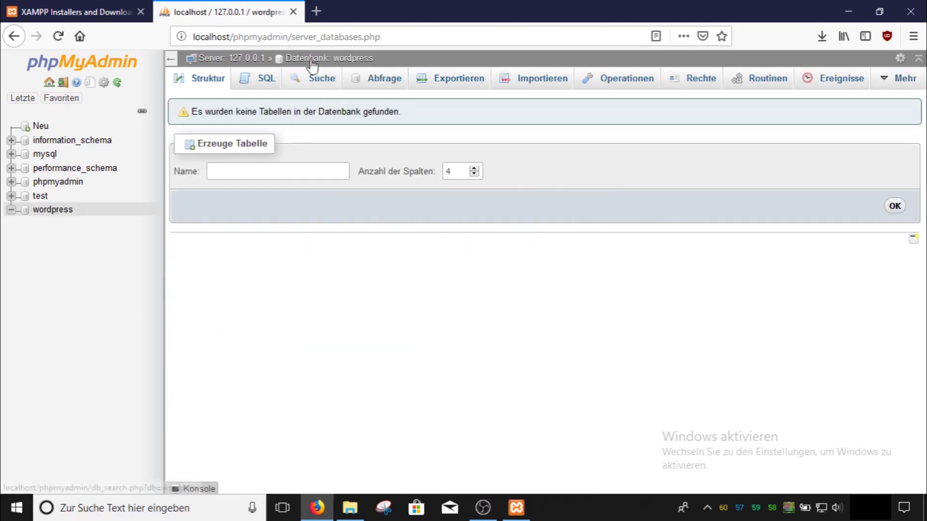
{"action": "left_click", "coordinate": [256, 59]}
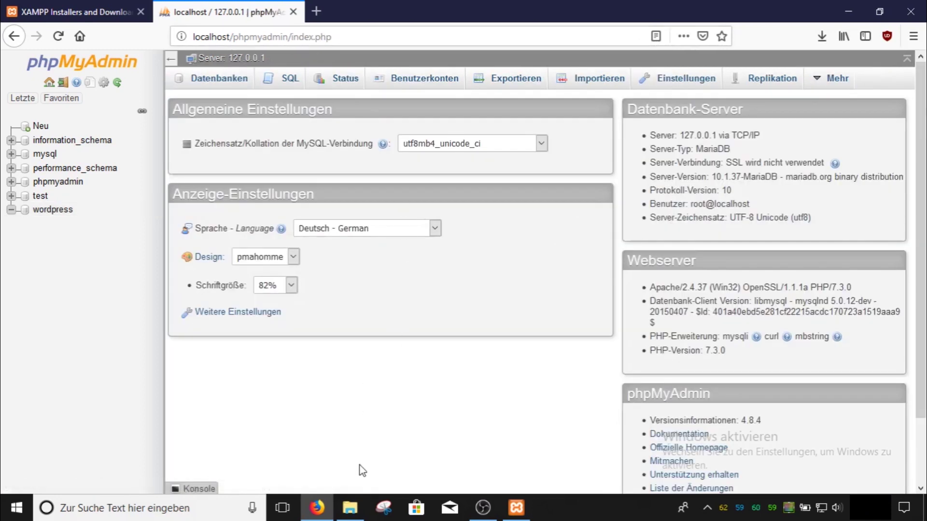
{"action": "left_click", "coordinate": [350, 508]}
{"action": "double_click", "coordinate": [516, 288]}
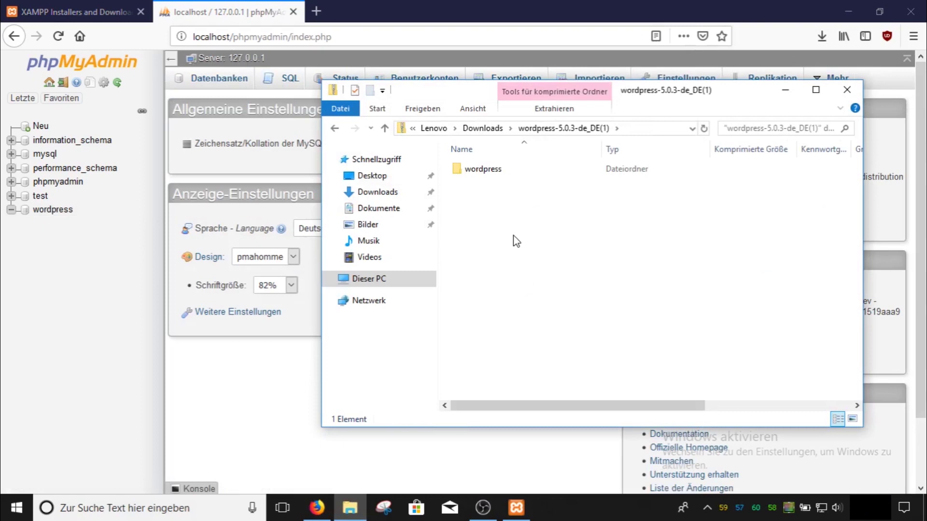
Open a second File Explorer window at C:\xampp
{"action": "key", "text": "super+e"}
{"action": "left_click_drag", "start_coordinate": [506, 112], "coordinate": [251, 93]}
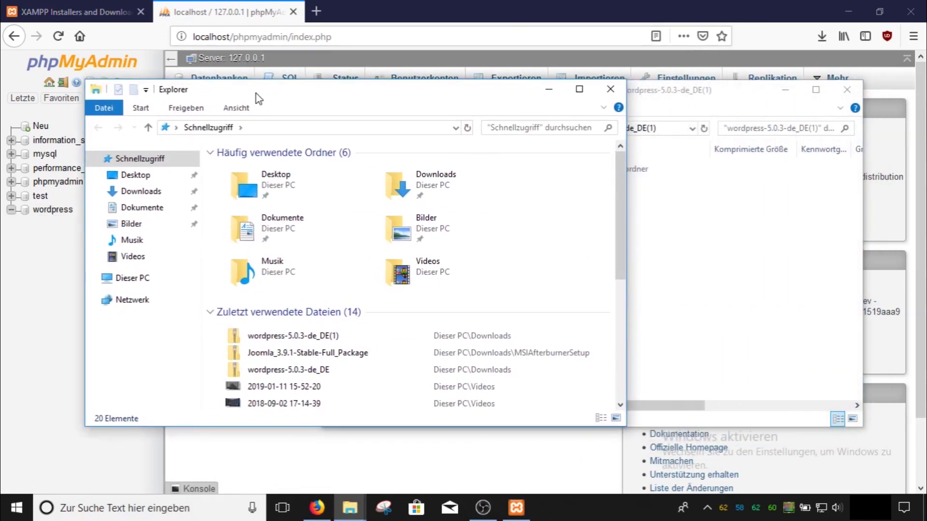
{"action": "left_click", "coordinate": [124, 288]}
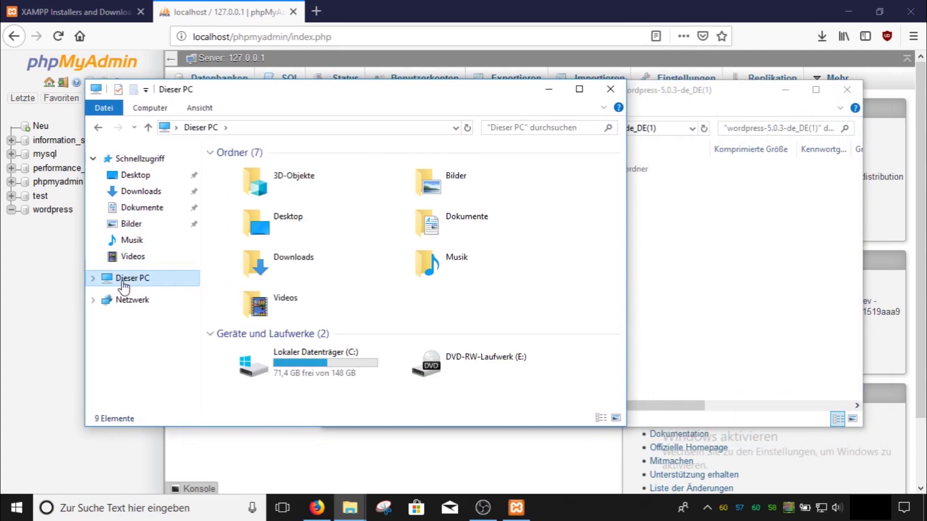
{"action": "left_click", "coordinate": [319, 373]}
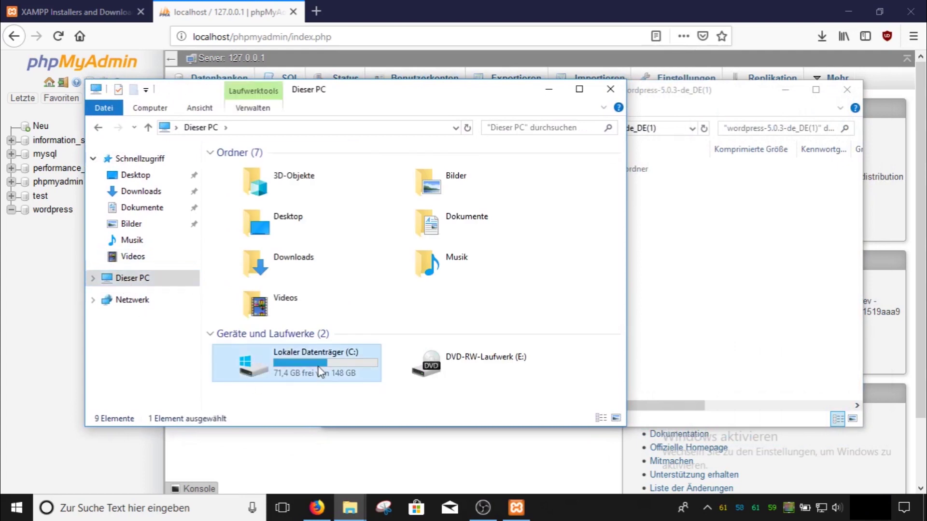
{"action": "double_click", "coordinate": [319, 373]}
{"action": "left_click", "coordinate": [240, 313]}
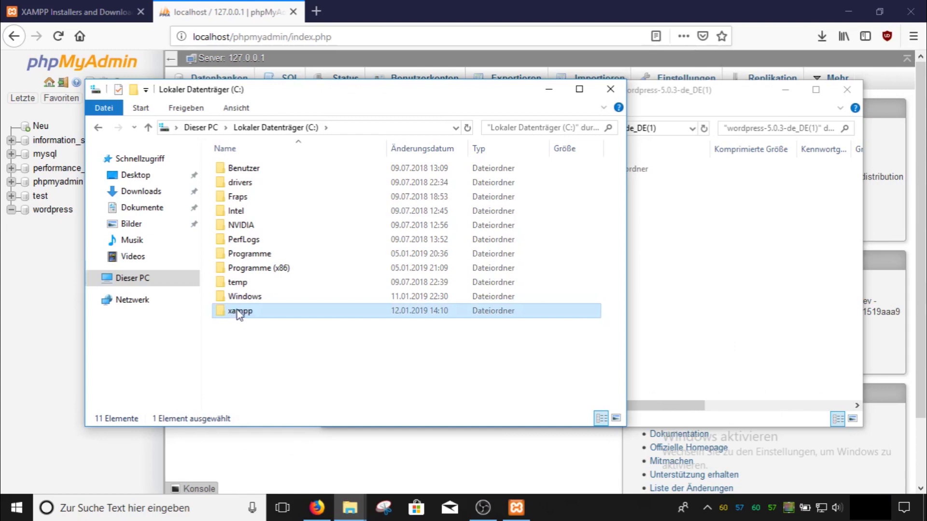
{"action": "double_click", "coordinate": [248, 309]}
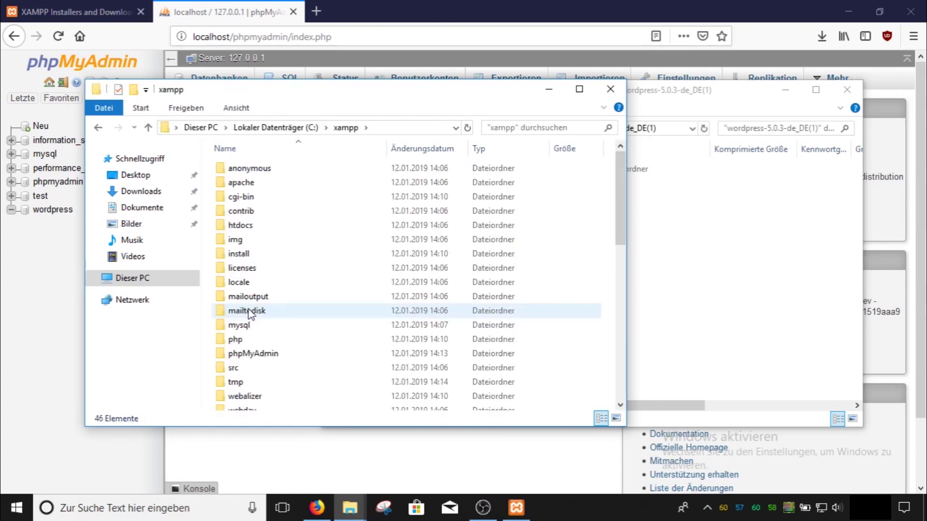
Copy the wordpress folder from the zip into C:\xampp\htdocs
{"action": "left_click", "coordinate": [223, 225]}
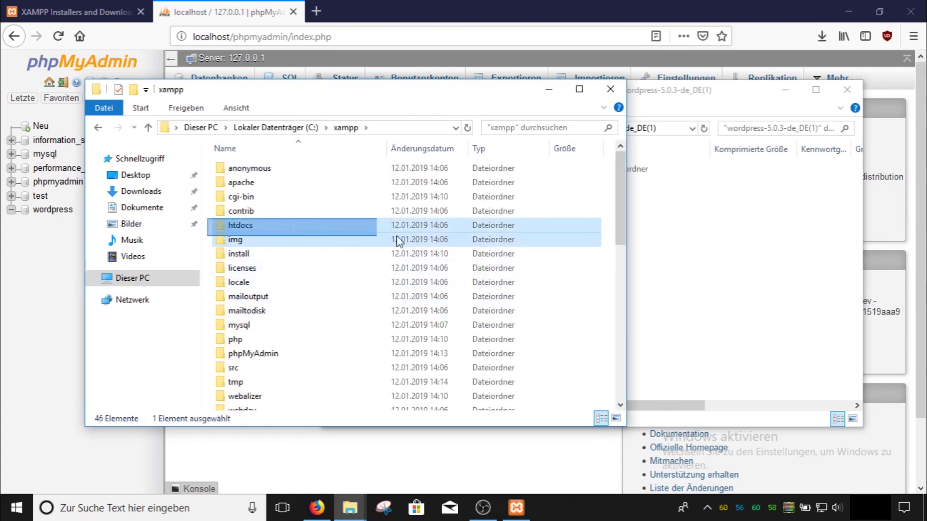
{"action": "double_click", "coordinate": [547, 230]}
{"action": "left_click", "coordinate": [637, 220]}
{"action": "left_click_drag", "start_coordinate": [482, 170], "coordinate": [251, 341]}
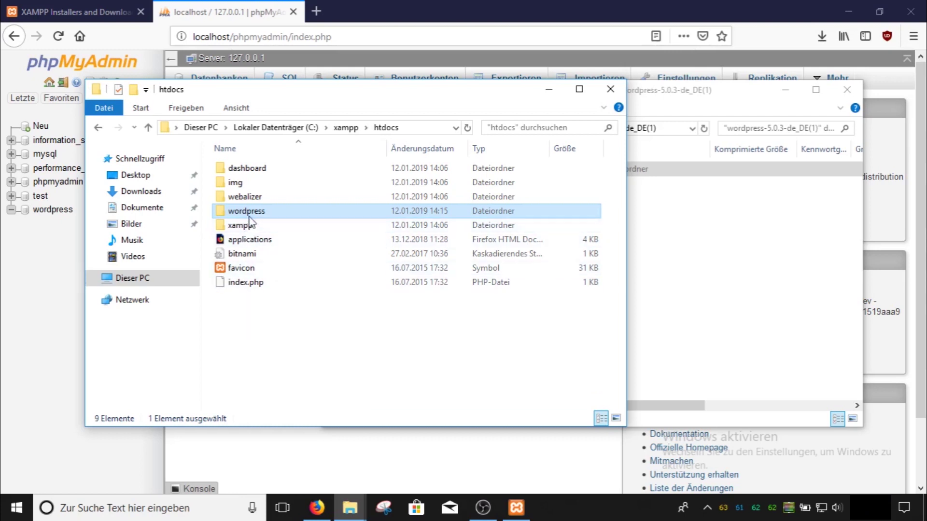
Load localhost/wordpress and start the WordPress setup configuration
{"action": "left_click", "coordinate": [236, 38]}
{"action": "left_click_drag", "start_coordinate": [235, 42], "coordinate": [406, 40]}
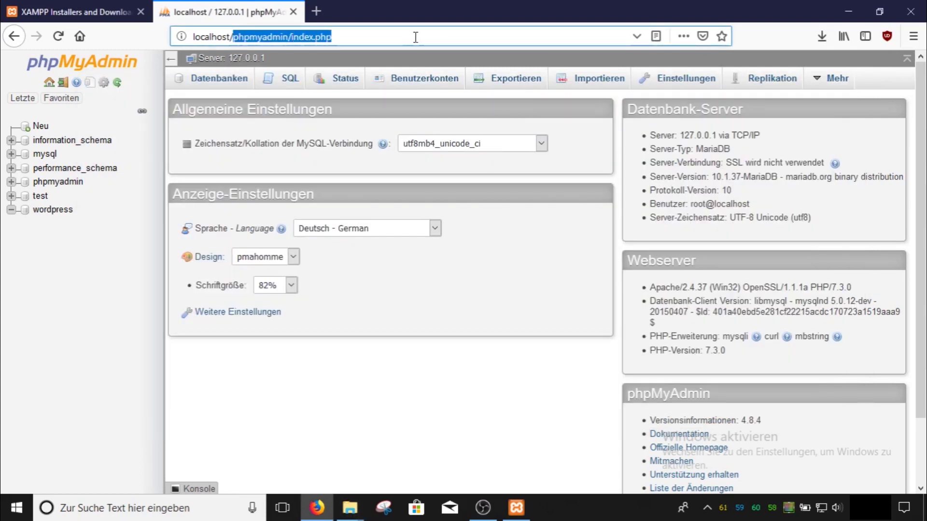
{"action": "type", "text": "wordpress"}
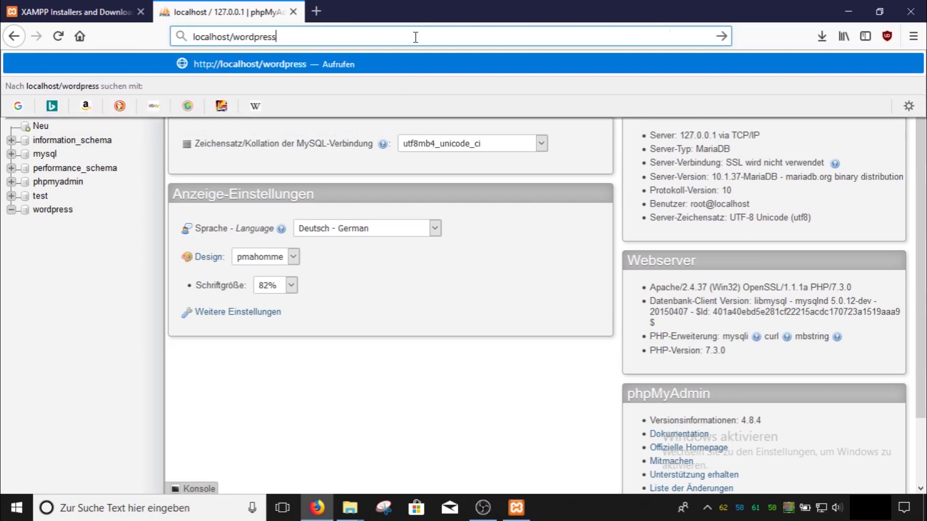
{"action": "key", "text": "Return"}
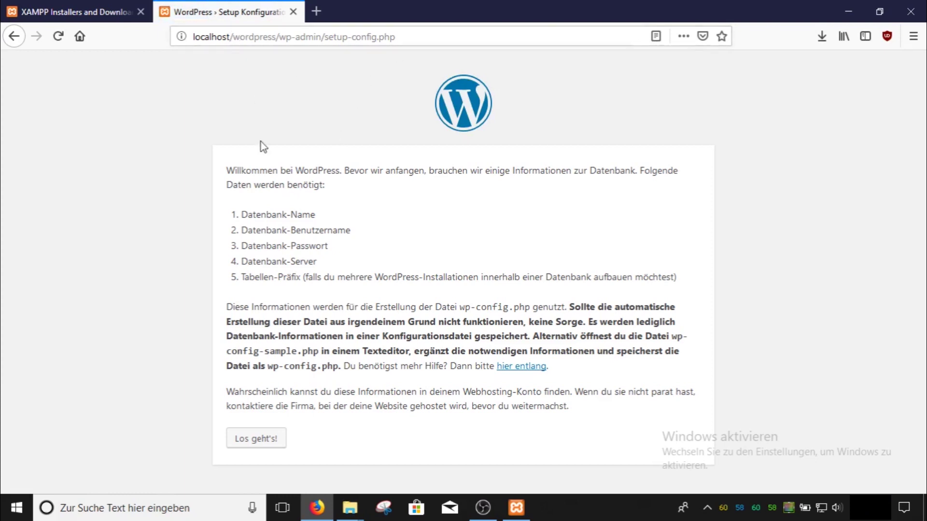
{"action": "left_click", "coordinate": [268, 440]}
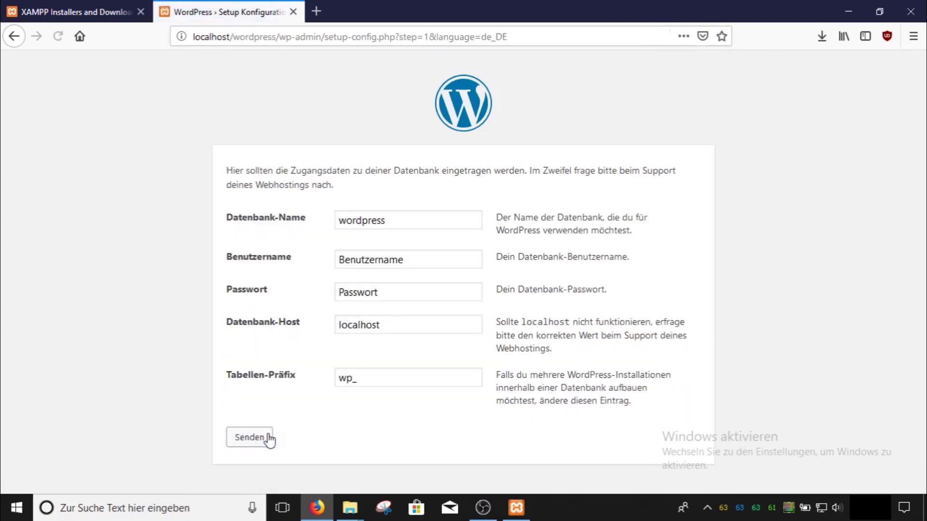
Submit database wordpress, user root, empty password and table prefix wp_
{"action": "left_click_drag", "start_coordinate": [401, 220], "coordinate": [287, 258]}
{"action": "left_click", "coordinate": [409, 257]}
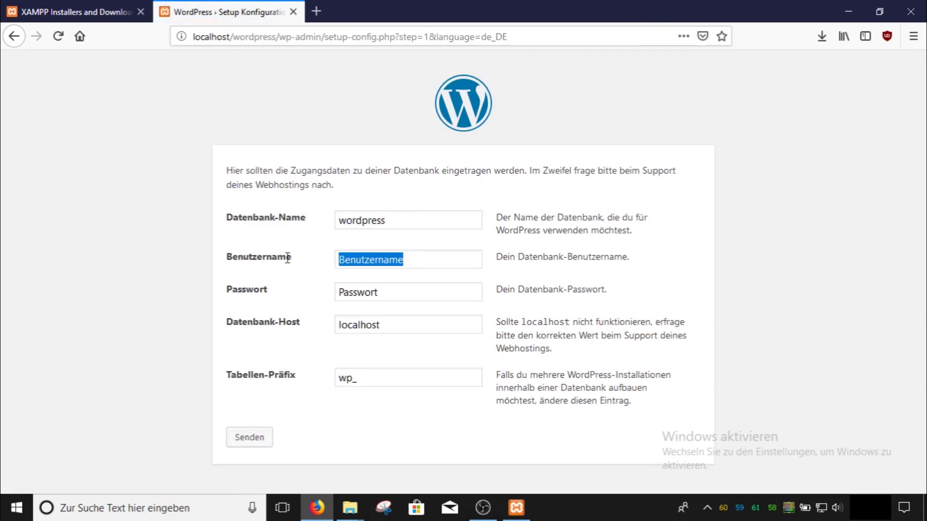
{"action": "type", "text": "root"}
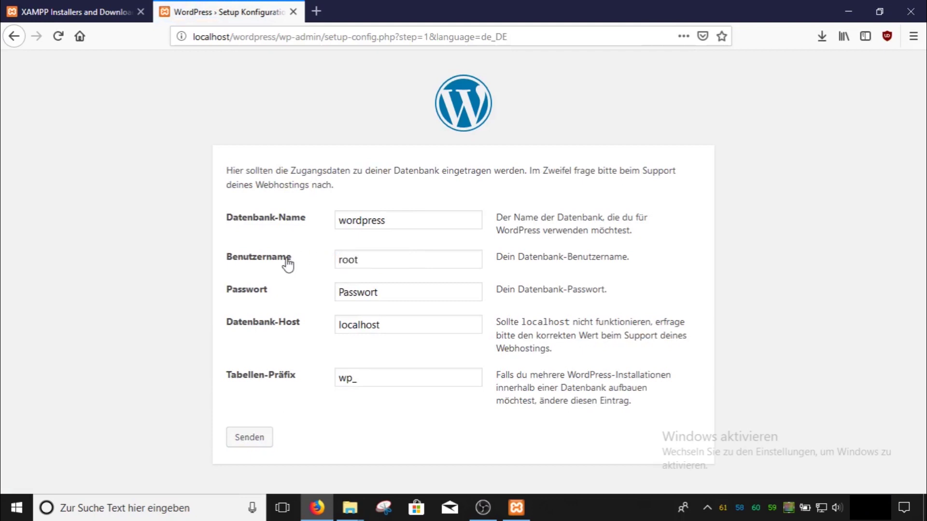
{"action": "left_click_drag", "start_coordinate": [401, 289], "coordinate": [241, 289]}
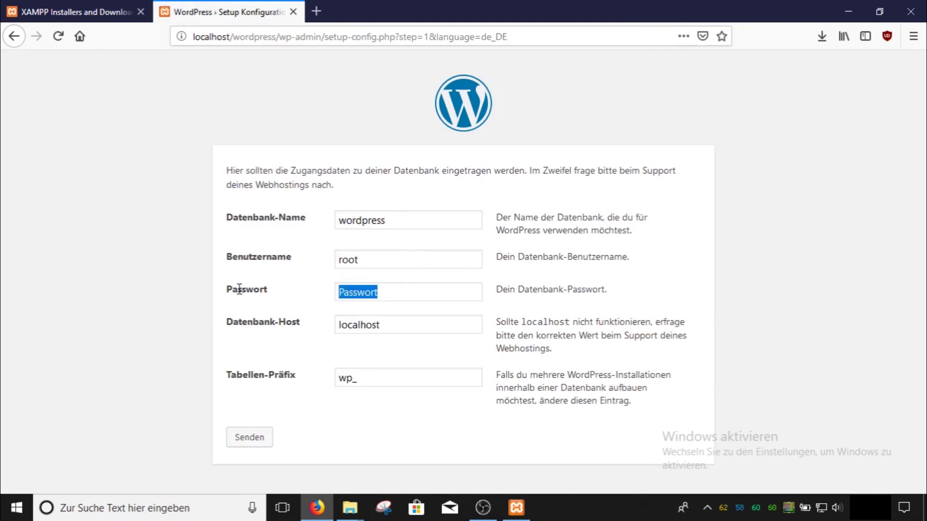
{"action": "key", "text": "BackSpace"}
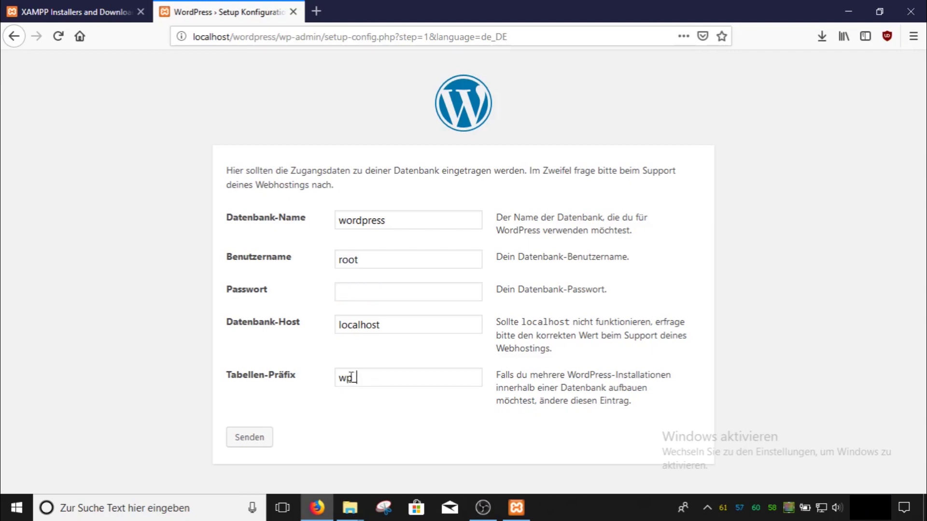
{"action": "left_click_drag", "start_coordinate": [357, 378], "coordinate": [330, 398]}
{"action": "left_click", "coordinate": [439, 403]}
{"action": "left_click", "coordinate": [343, 408]}
{"action": "left_click", "coordinate": [268, 442]}
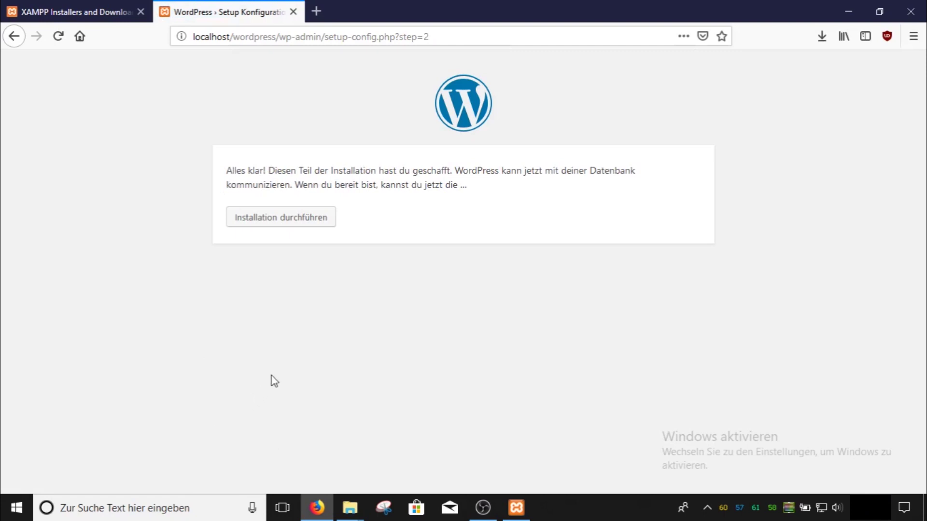
Set username admin and a short password, confirming use of a weak password
{"action": "left_click", "coordinate": [304, 224]}
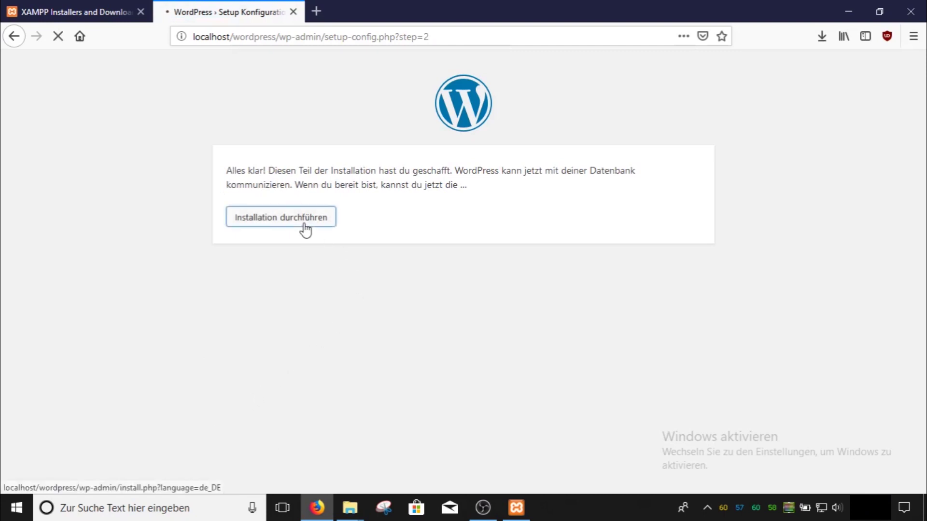
{"action": "scroll", "coordinate": [354, 256], "scroll_direction": "down", "scroll_amount": 3}
{"action": "scroll", "coordinate": [354, 256], "scroll_direction": "down", "scroll_amount": 1}
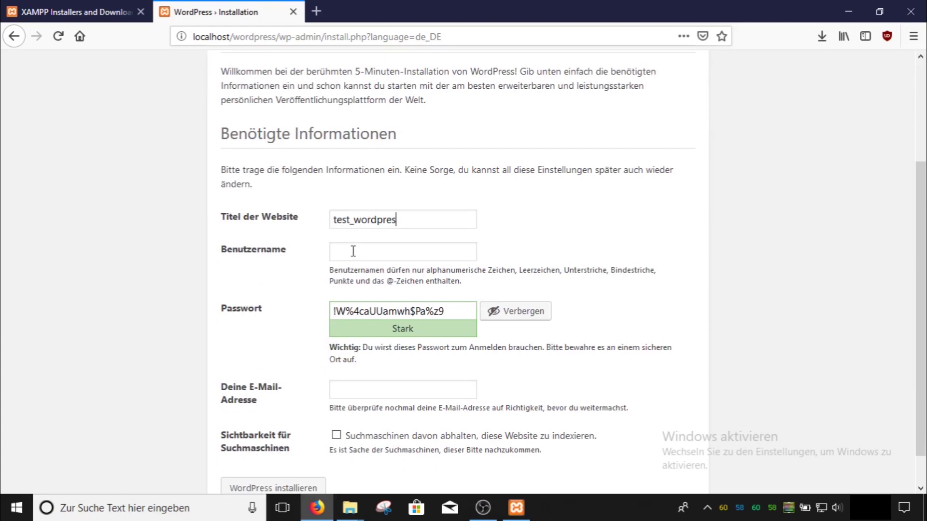
{"action": "type", "text": "dmin"}
{"action": "key", "text": "Tab"}
{"action": "type", "text": "test"}
{"action": "left_click", "coordinate": [505, 314]}
{"action": "left_click", "coordinate": [503, 314]}
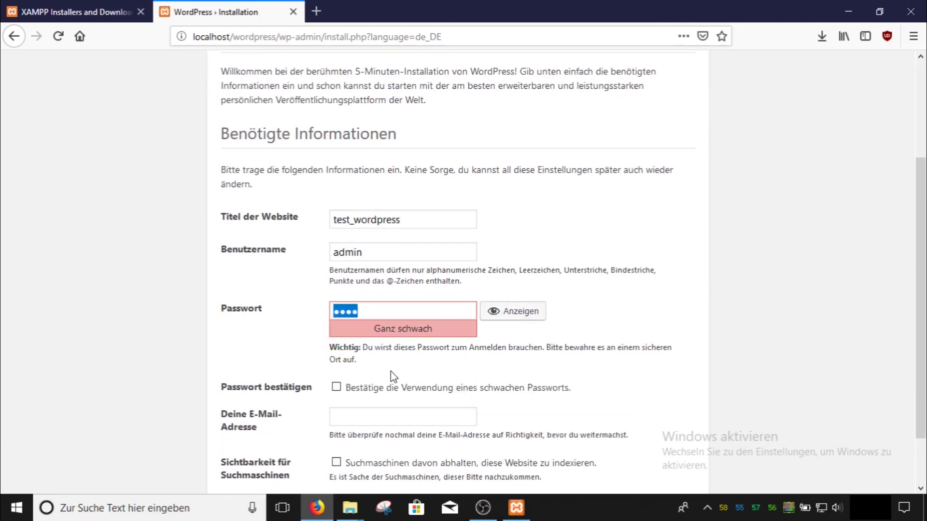
{"action": "left_click", "coordinate": [356, 391]}
Fill in the e-mail, run the installation, save the login in Firefox, and proceed to login
{"action": "scroll", "coordinate": [456, 372], "scroll_direction": "down", "scroll_amount": 2}
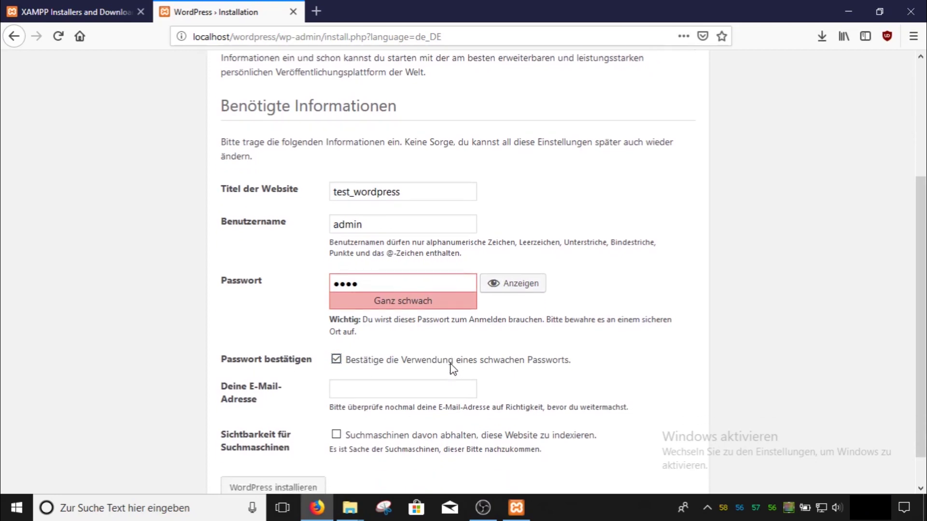
{"action": "left_click", "coordinate": [425, 355]}
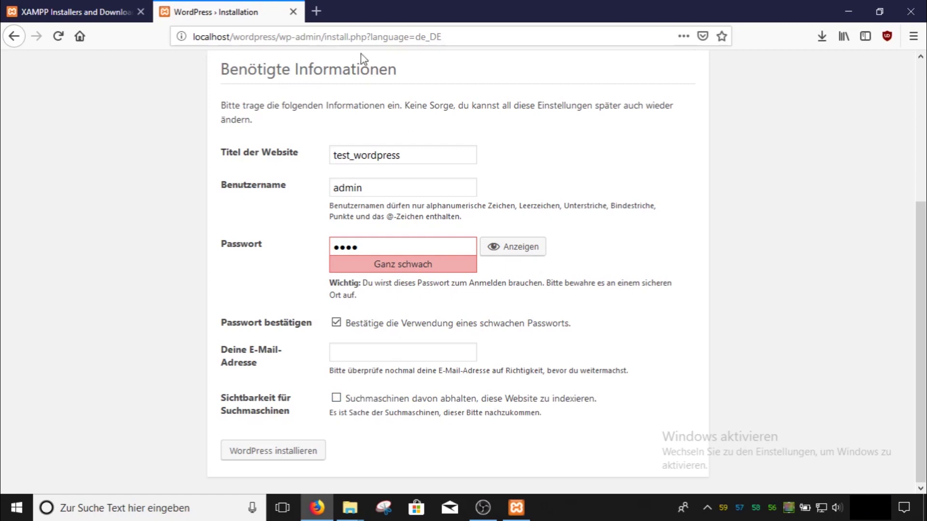
{"action": "key", "text": "Tab"}
{"action": "key", "text": "Return"}
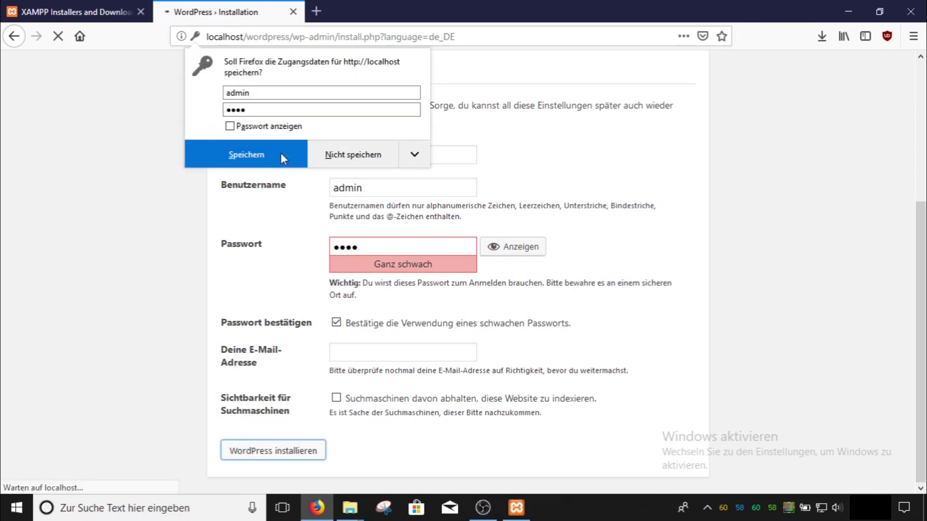
{"action": "left_click", "coordinate": [280, 153]}
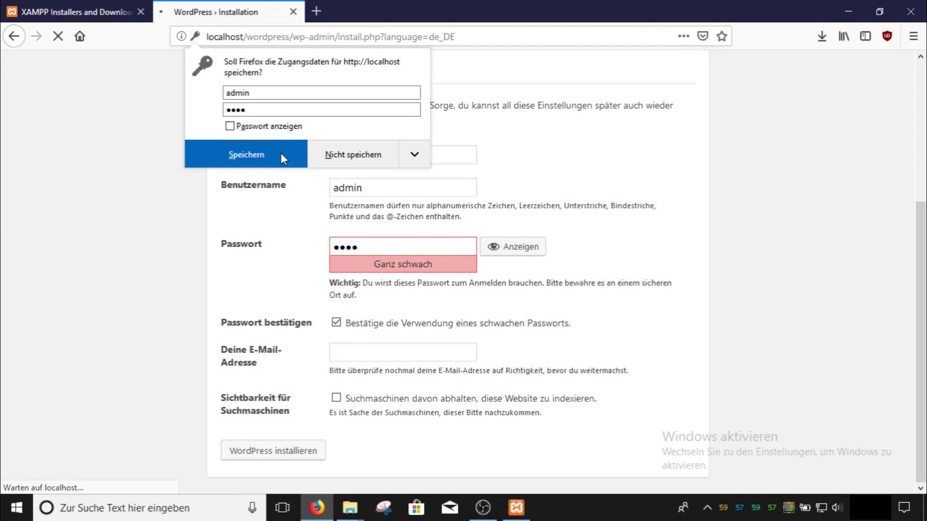
{"action": "left_click", "coordinate": [274, 325]}
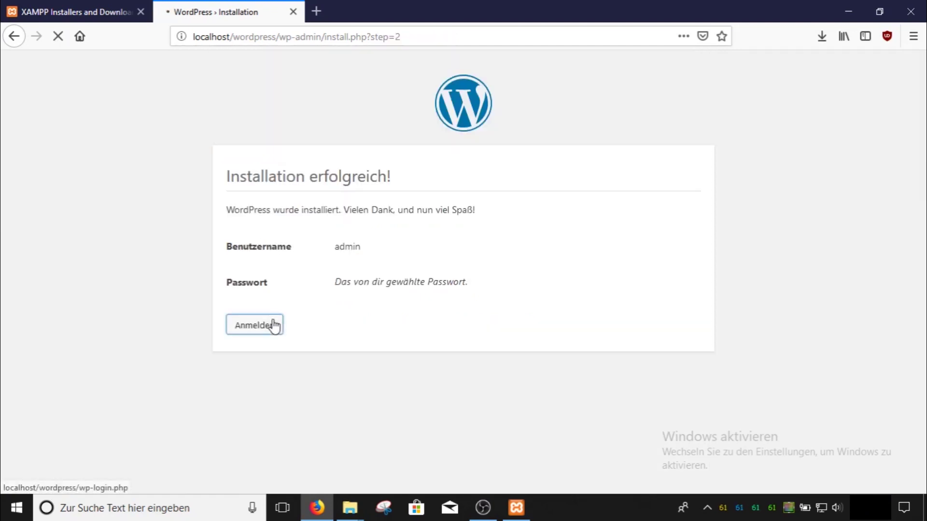
Log in as admin with 'Angemeldet bleiben' ticked to reach the test_wordpress Dashboard
{"action": "left_click", "coordinate": [430, 303]}
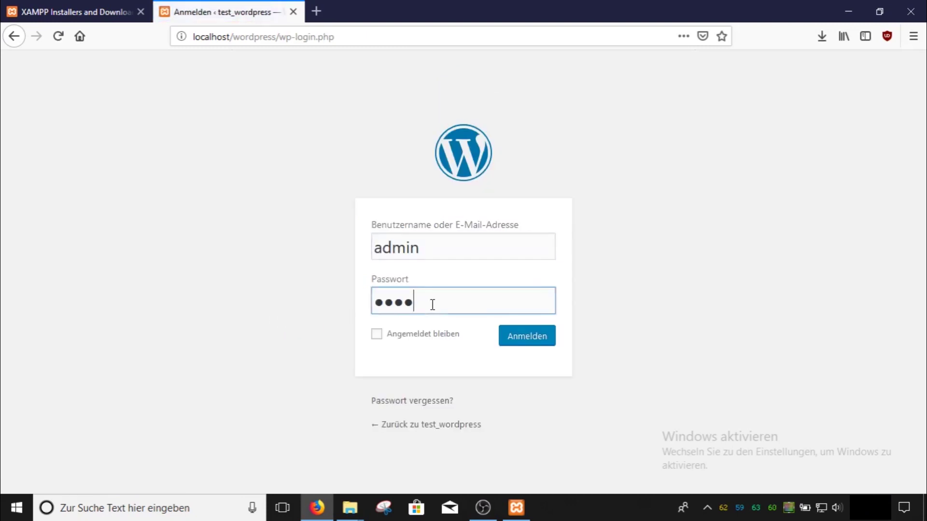
{"action": "left_click", "coordinate": [421, 335]}
{"action": "left_click", "coordinate": [511, 337]}
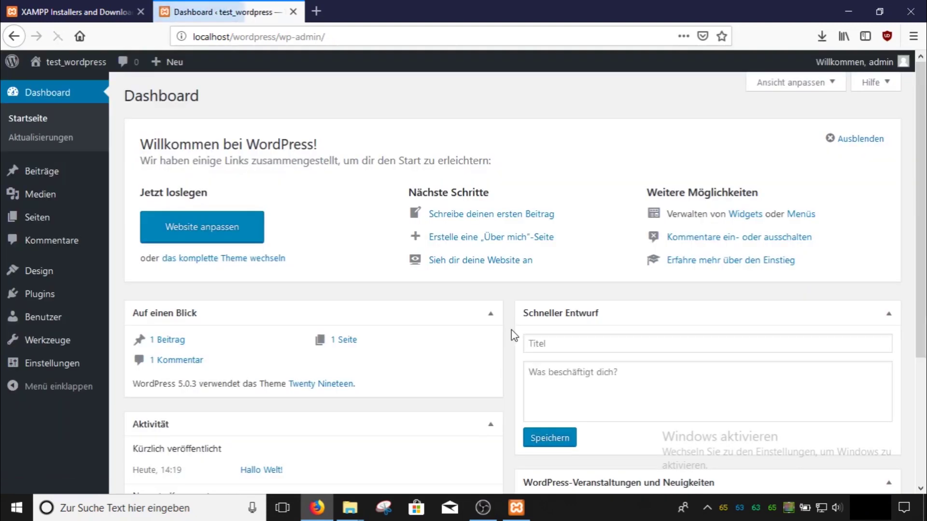
{"action": "scroll", "coordinate": [595, 300], "scroll_direction": "down", "scroll_amount": 3}
{"action": "scroll", "coordinate": [625, 233], "scroll_direction": "up", "scroll_amount": 4}
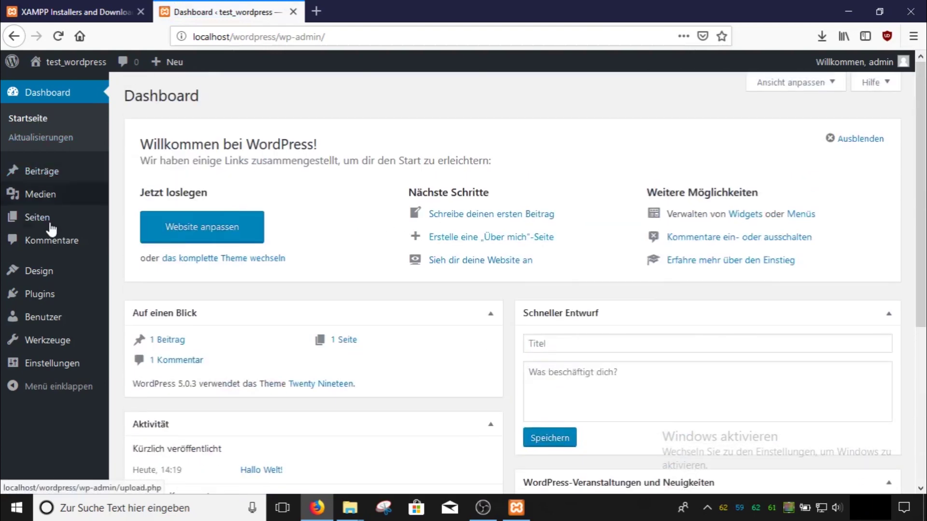
Live-preview the Twenty Seventeen theme in the site customizer
{"action": "left_click", "coordinate": [165, 225]}
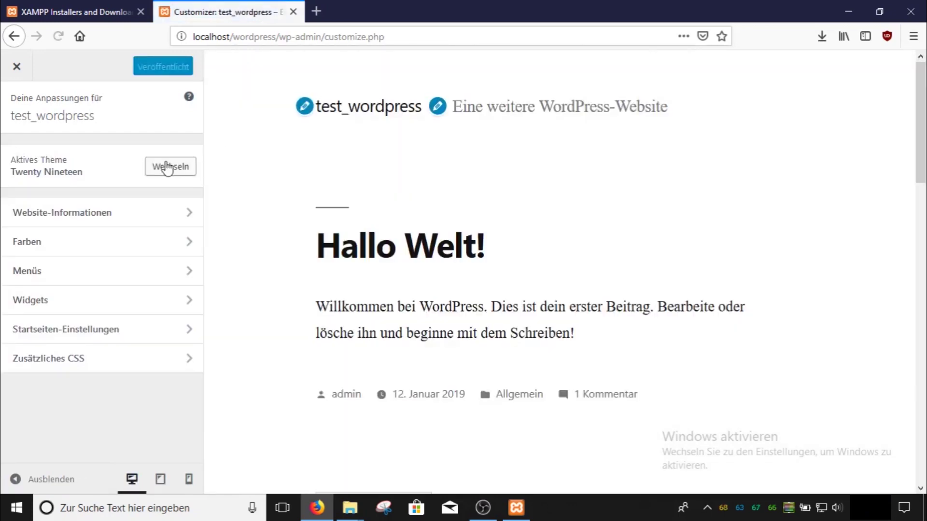
{"action": "left_click", "coordinate": [167, 167]}
{"action": "left_click", "coordinate": [637, 263]}
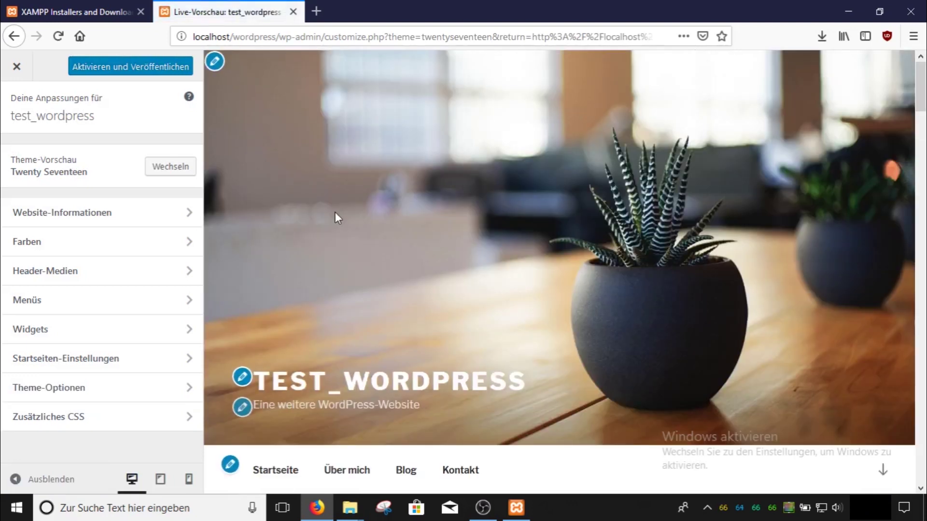
In Website-Informationen, replace the site title with 'top-hardware' without publishing
{"action": "left_click", "coordinate": [85, 219]}
{"action": "left_click", "coordinate": [67, 10]}
{"action": "left_click", "coordinate": [218, 12]}
{"action": "left_click", "coordinate": [58, 36]}
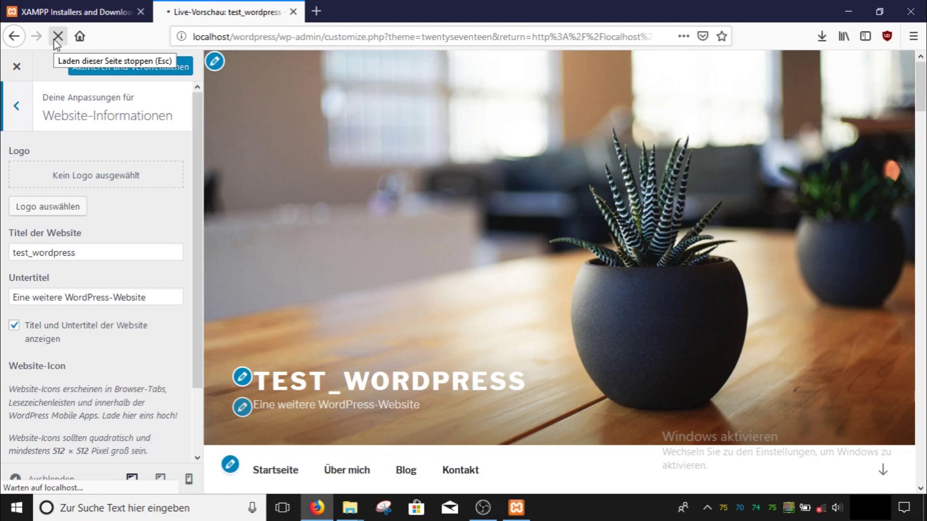
{"action": "scroll", "coordinate": [95, 116], "scroll_direction": "down", "scroll_amount": 3}
{"action": "double_click", "coordinate": [105, 174]}
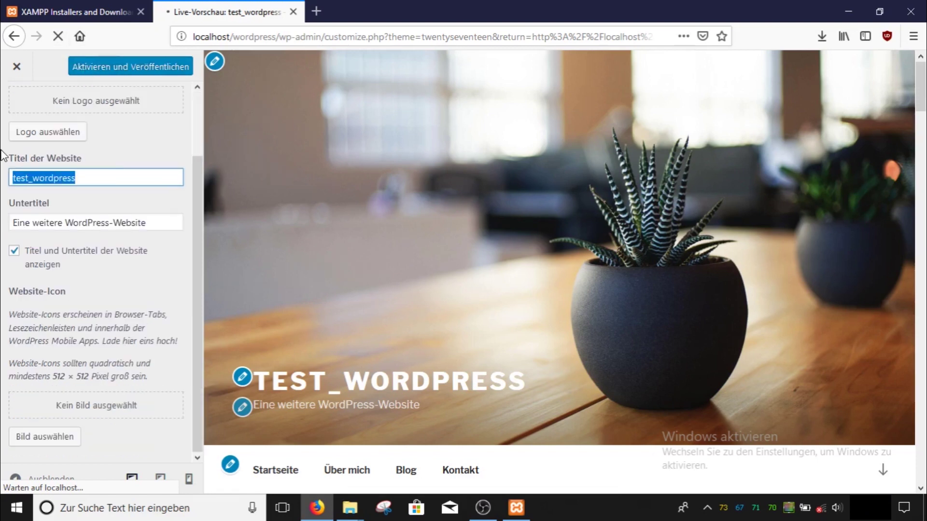
{"action": "type", "text": "top-hardware"}
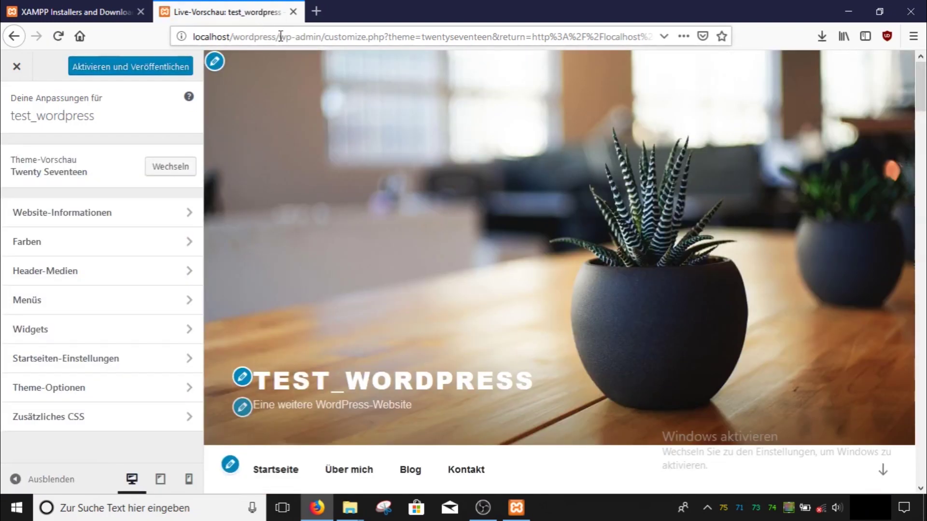
Load the site front page at localhost/wordpress/
{"action": "left_click_drag", "start_coordinate": [280, 37], "coordinate": [827, 75]}
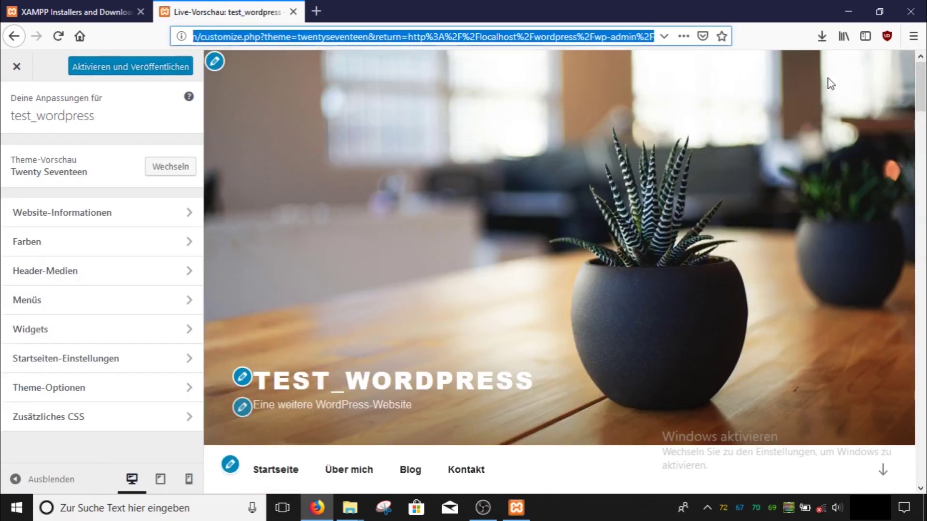
{"action": "key", "text": "BackSpace"}
{"action": "key", "text": "Return"}
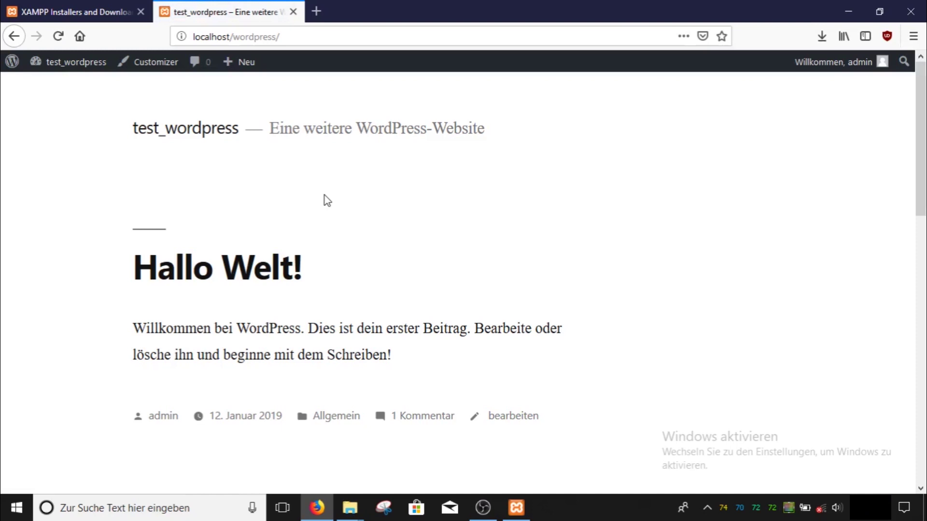
Go to the test_wordpress admin Dashboard from the admin bar
{"action": "scroll", "coordinate": [323, 195], "scroll_direction": "down", "scroll_amount": 10}
{"action": "mouse_move", "coordinate": [82, 66]}
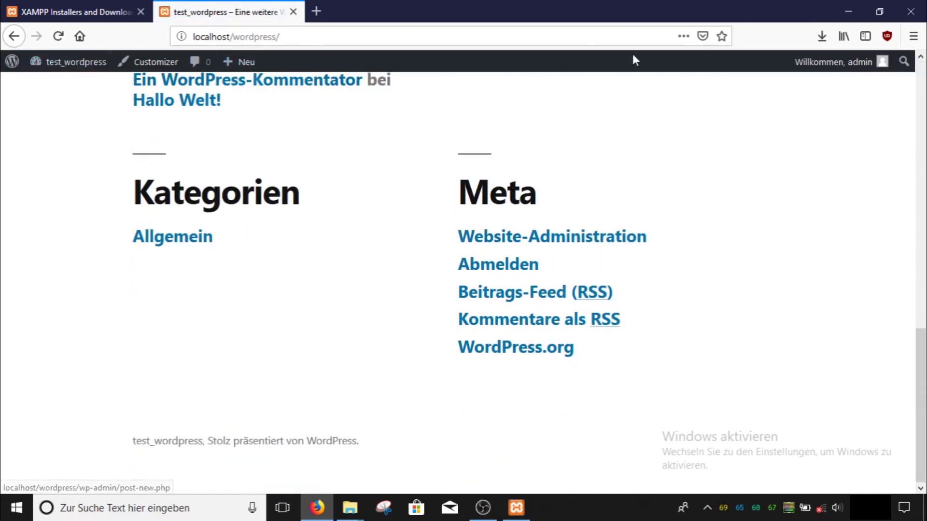
{"action": "mouse_move", "coordinate": [874, 66]}
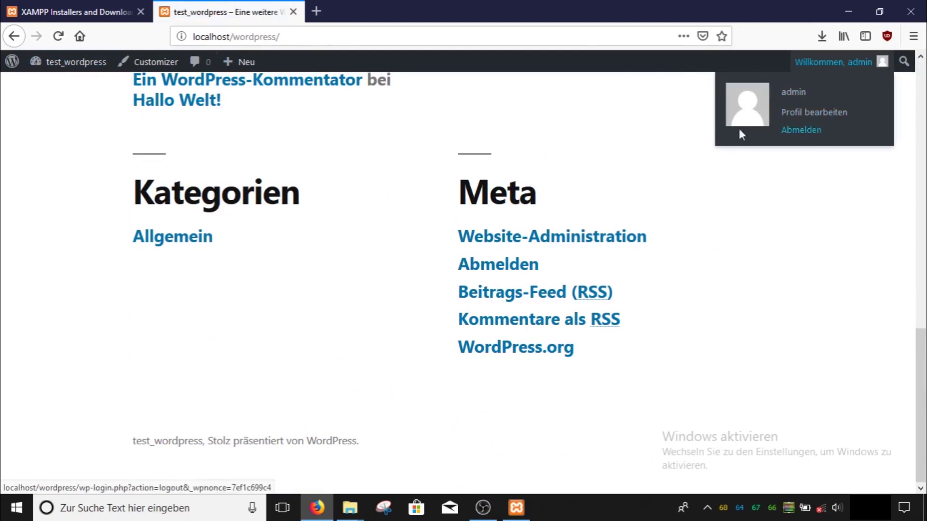
{"action": "mouse_move", "coordinate": [8, 65]}
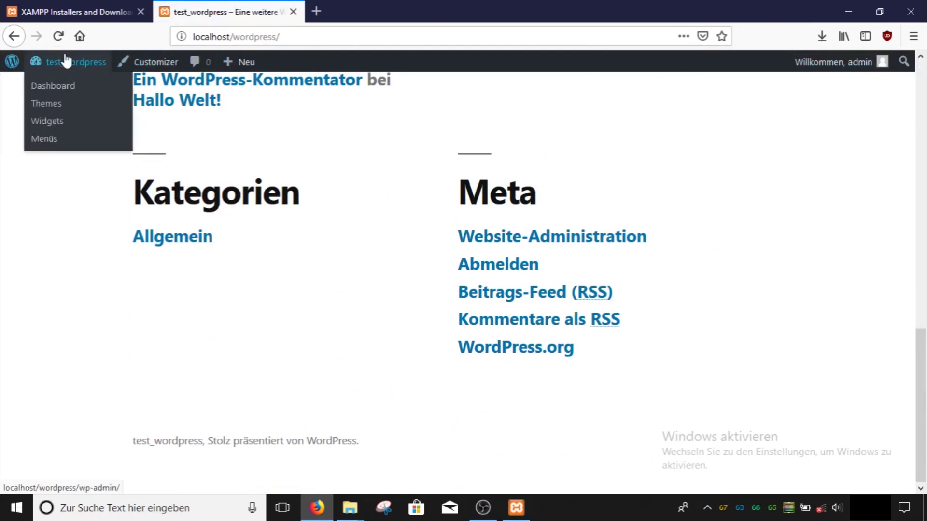
{"action": "left_click", "coordinate": [61, 73]}
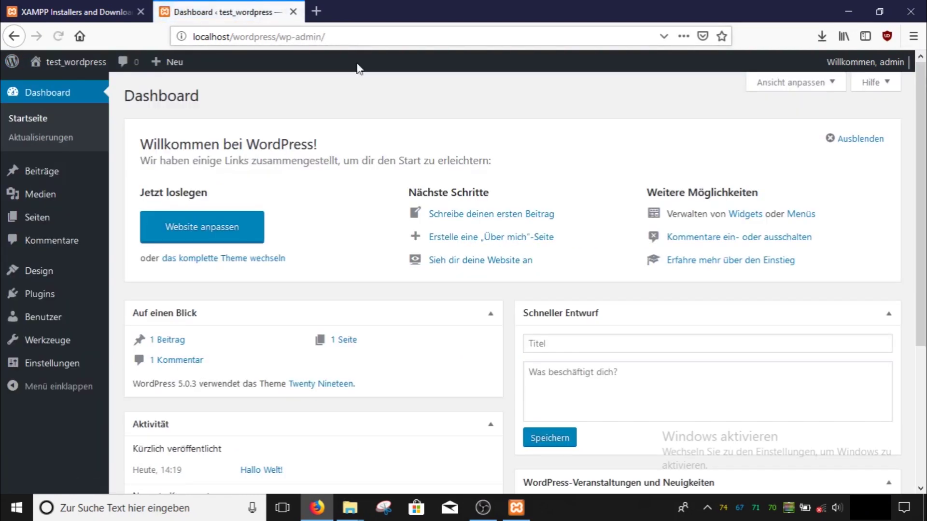
View the installed plugins list (Akismet Anti-Spam, Hello Dolly), then return to Dashboard
{"action": "scroll", "coordinate": [151, 162], "scroll_direction": "down", "scroll_amount": 4}
{"action": "left_click", "coordinate": [65, 296]}
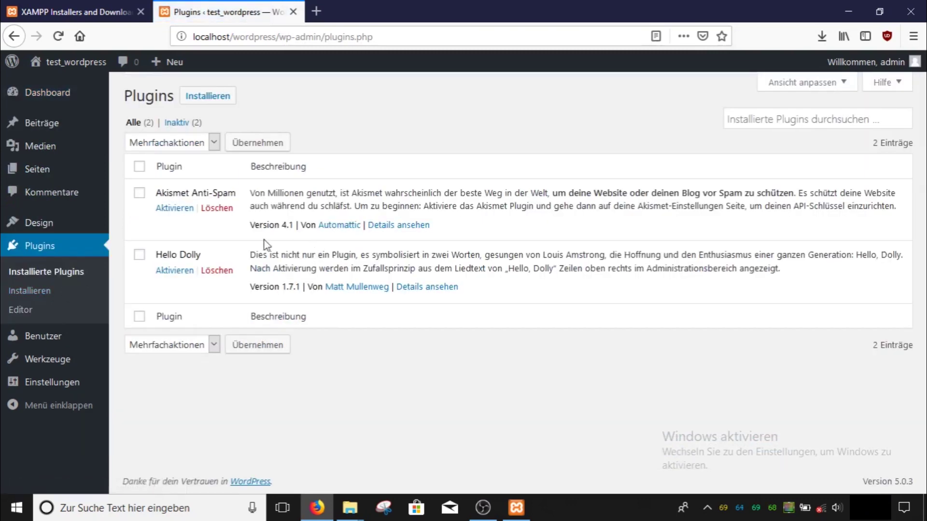
{"action": "left_click", "coordinate": [12, 93]}
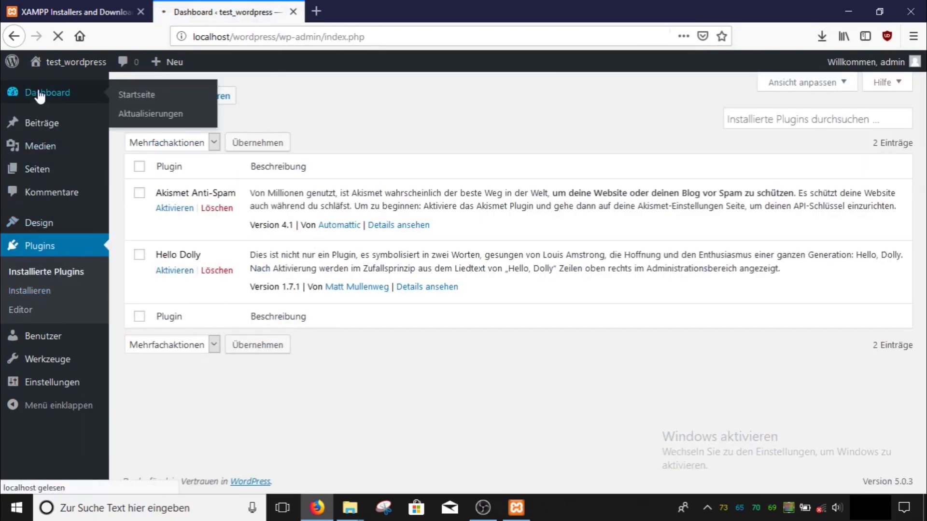